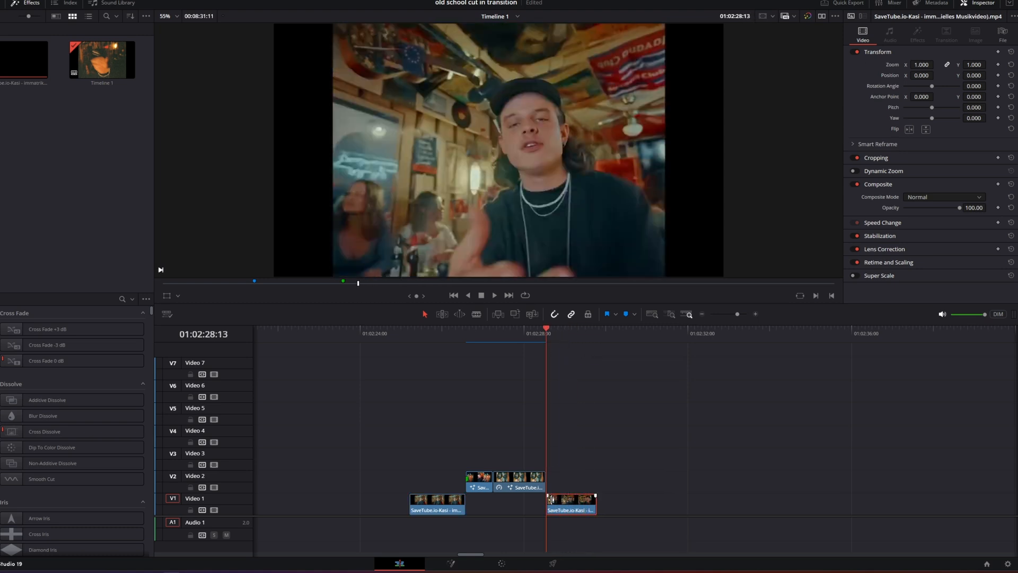
Step: Freeze the first clip on Video 2 at its opening frame, 01:02:26:14, using the Freeze Frame option of Change Clip Speed
left_click(453, 503)
mouse_move(472, 335)
left_mouse_down()
mouse_move(527, 340)
mouse_move(485, 345)
mouse_move(508, 341)
mouse_move(480, 335)
mouse_move(527, 343)
mouse_move(468, 337)
left_mouse_up()
left_click(515, 481)
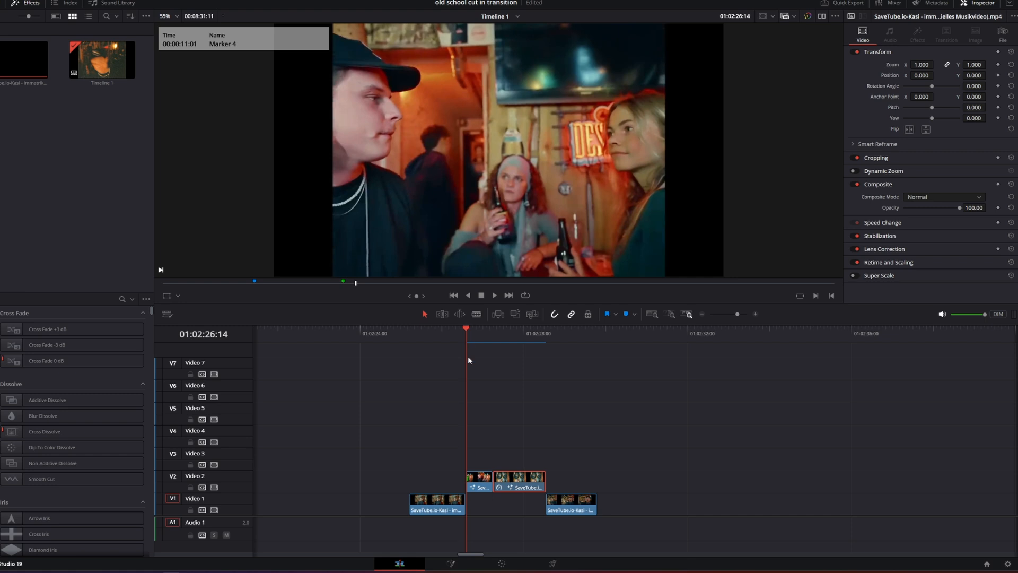
left_click(482, 481)
right_click(480, 481)
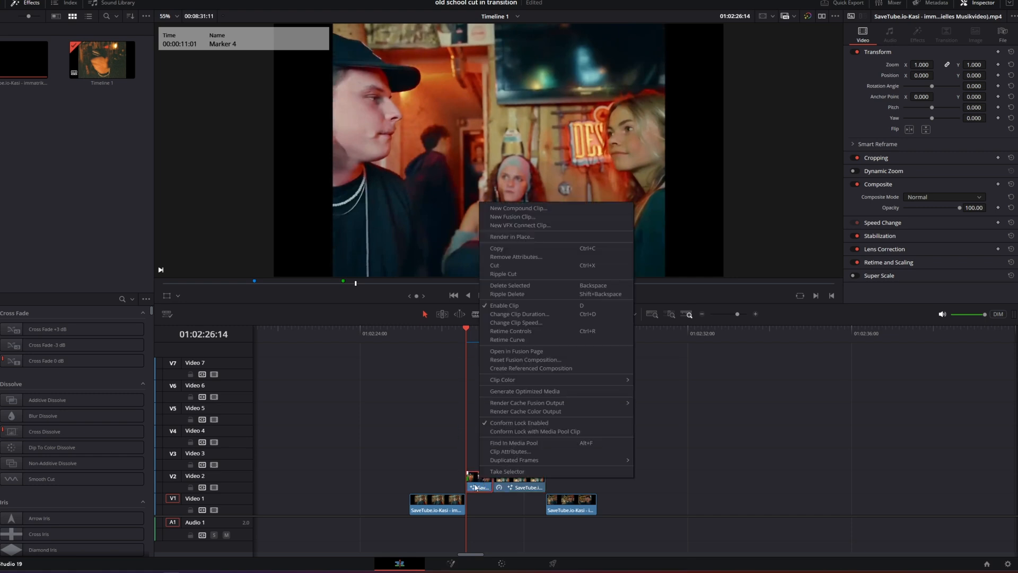
left_click(529, 323)
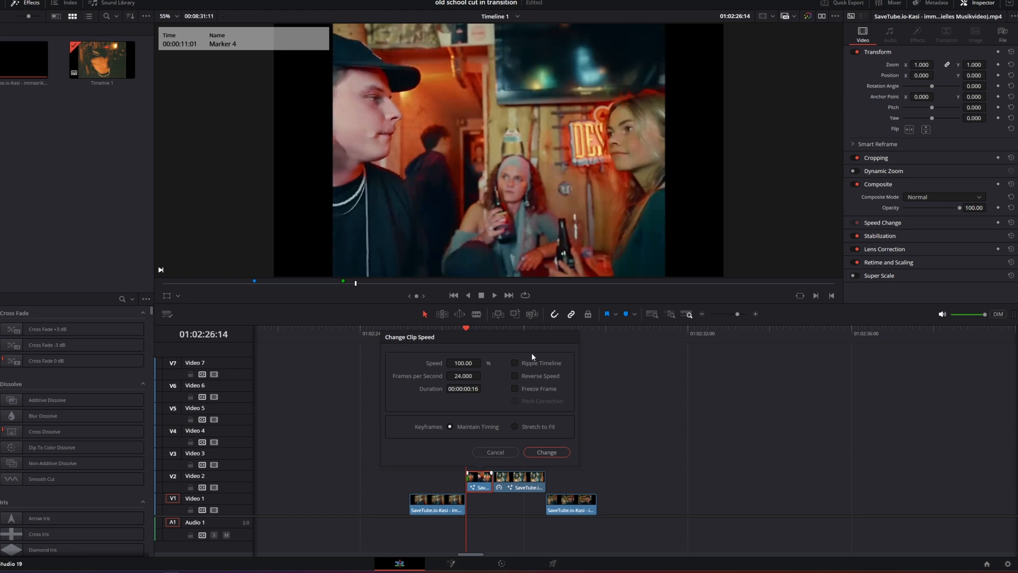
left_click(514, 389)
left_click(538, 454)
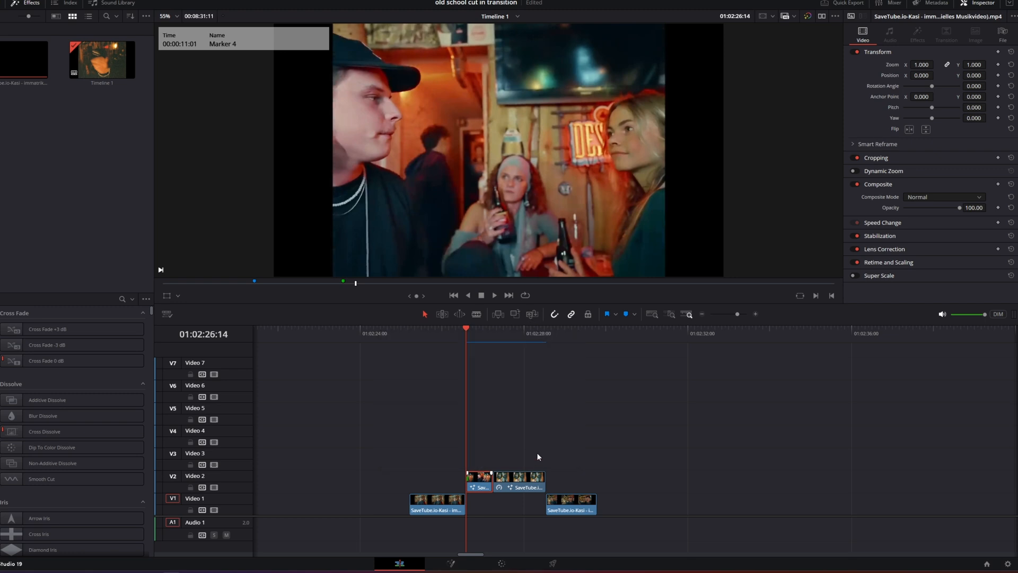
Step: Play and scrub through the two clips on Video 2 to check their frozen frames
key("space")
mouse_move(486, 348)
left_mouse_down()
mouse_move(531, 346)
mouse_move(477, 345)
left_mouse_up()
scroll(492, 480, "down", 2)
left_click_drag(492, 480, 492, 481)
left_click(498, 434)
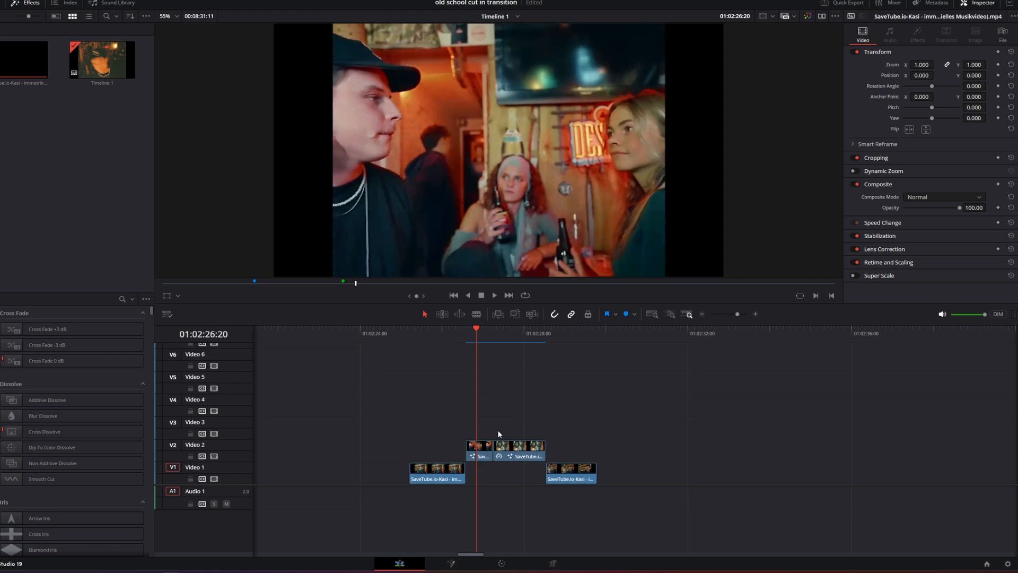
left_click(570, 474)
left_click_drag(469, 339, 506, 344)
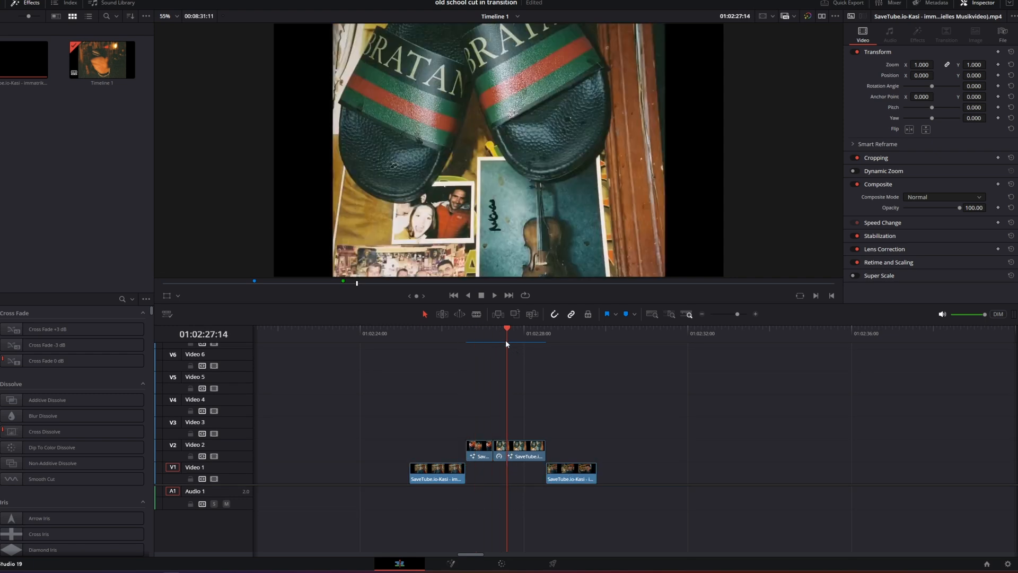
Step: Split the first Video 1 clip one frame before its end, at 01:02:26:13
left_click(752, 314)
left_click(753, 314)
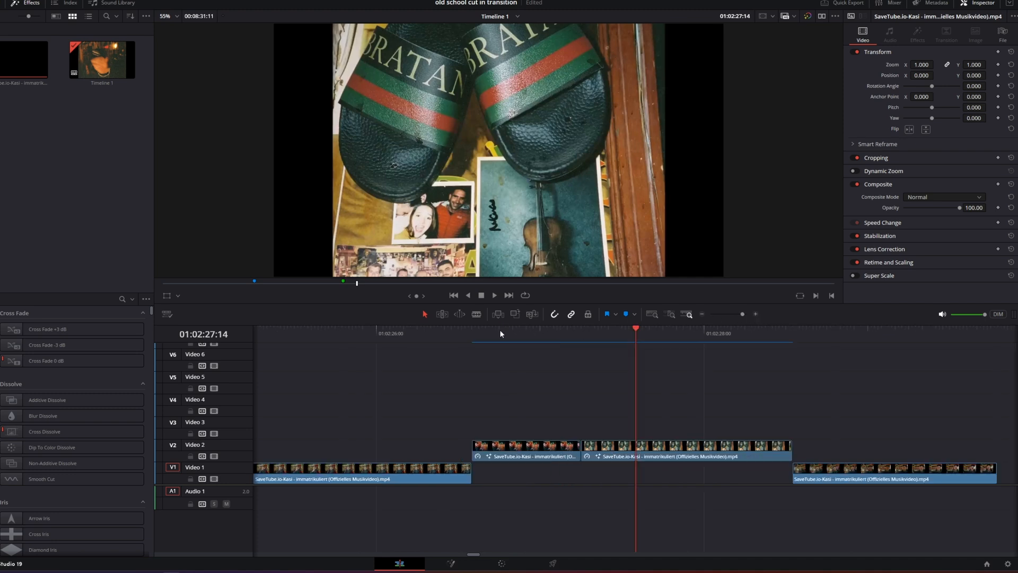
left_click(458, 339)
left_click(448, 466)
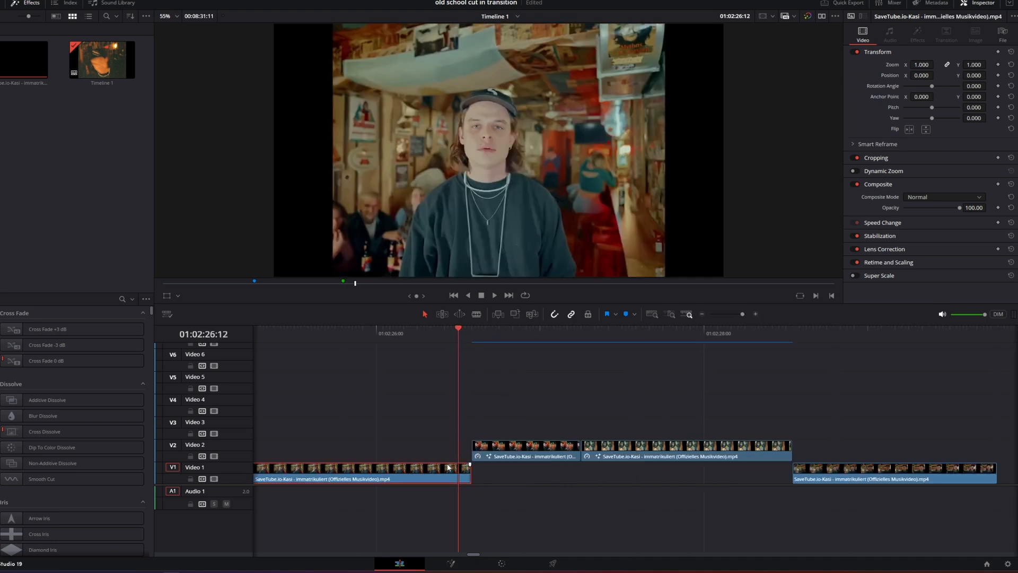
key("Right")
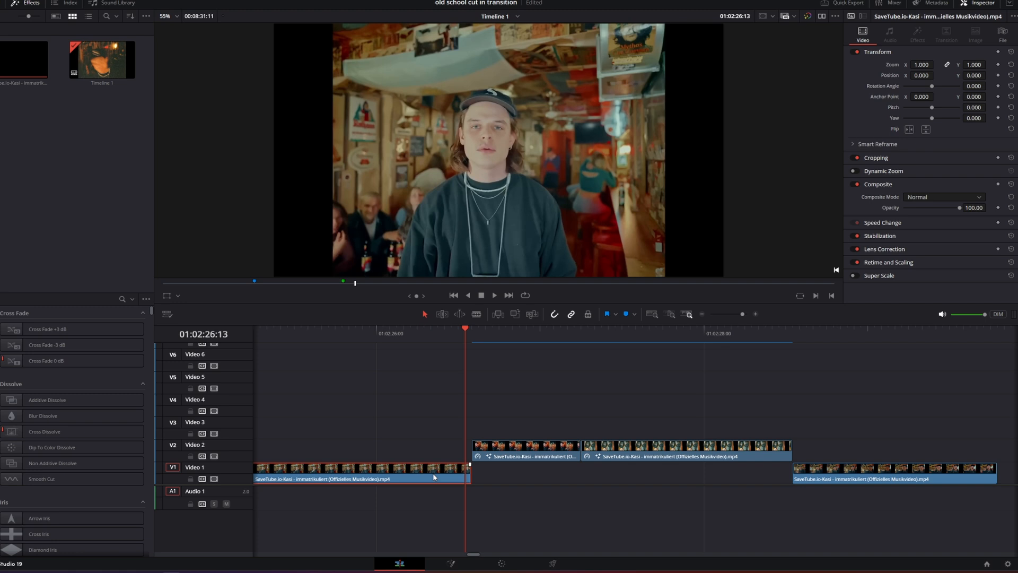
key("ctrl+b")
Step: Turn the one-frame piece split off on Video 1 into a freeze frame and extend it to about 01:02:28:00
left_click(467, 475)
right_click(469, 474)
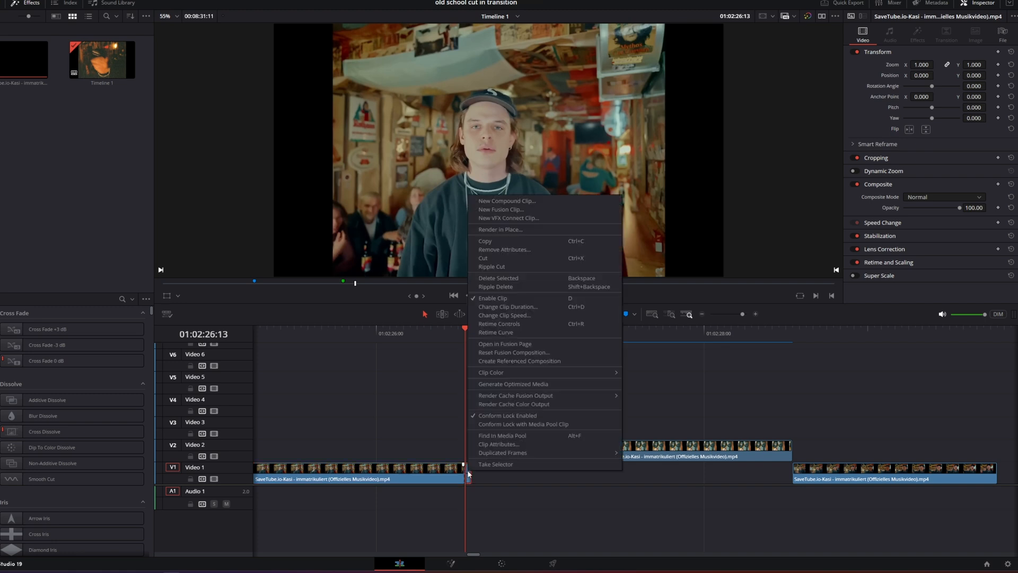
left_click(504, 315)
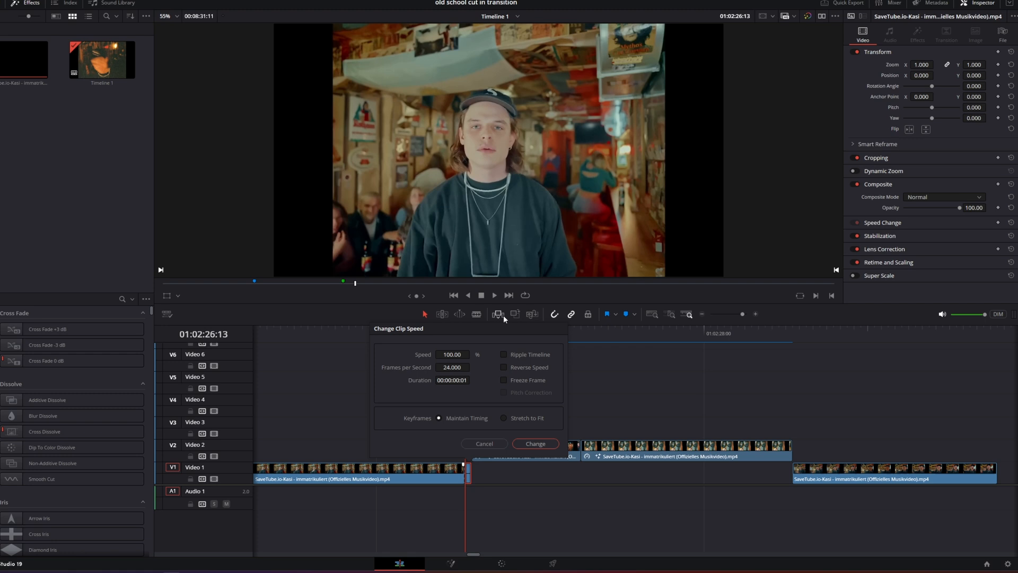
left_click(504, 380)
left_click(535, 444)
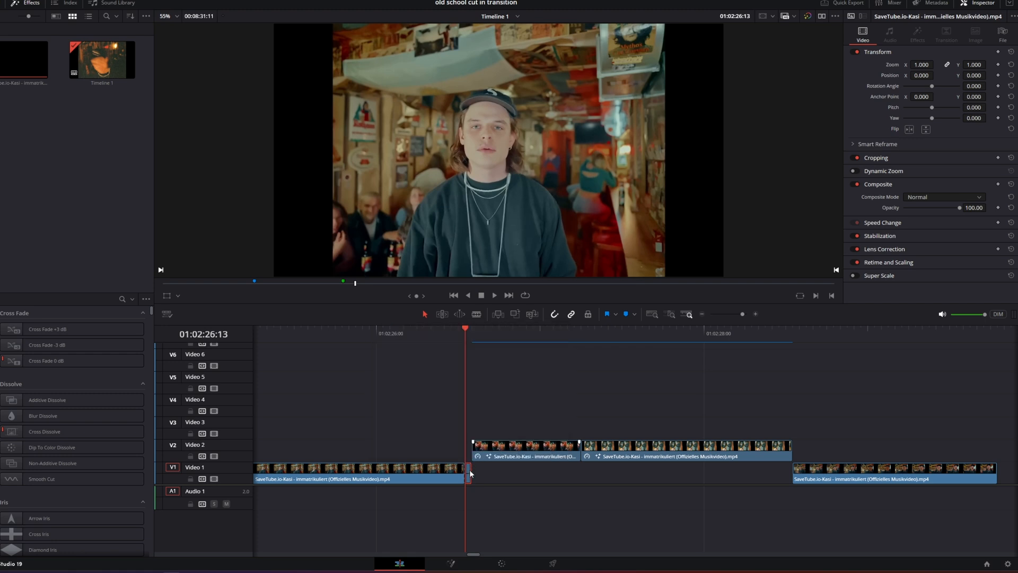
left_click_drag(470, 469, 708, 472)
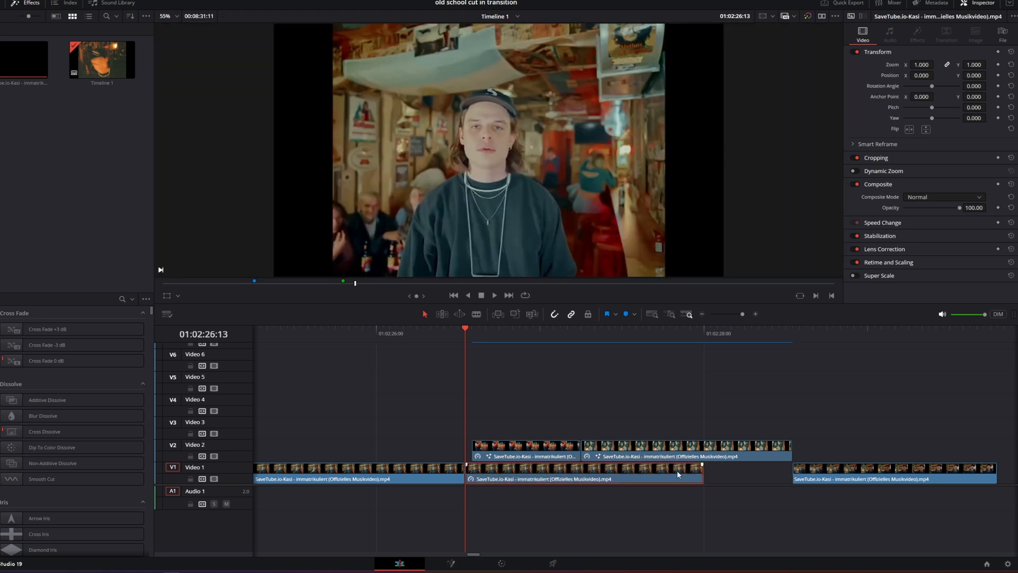
Step: Move both Video 2 clips one frame earlier to start at 01:02:26:13, and scrub over the cut to check it
left_click(551, 418)
left_click_drag(570, 431, 597, 446)
left_click_drag(553, 450, 545, 451)
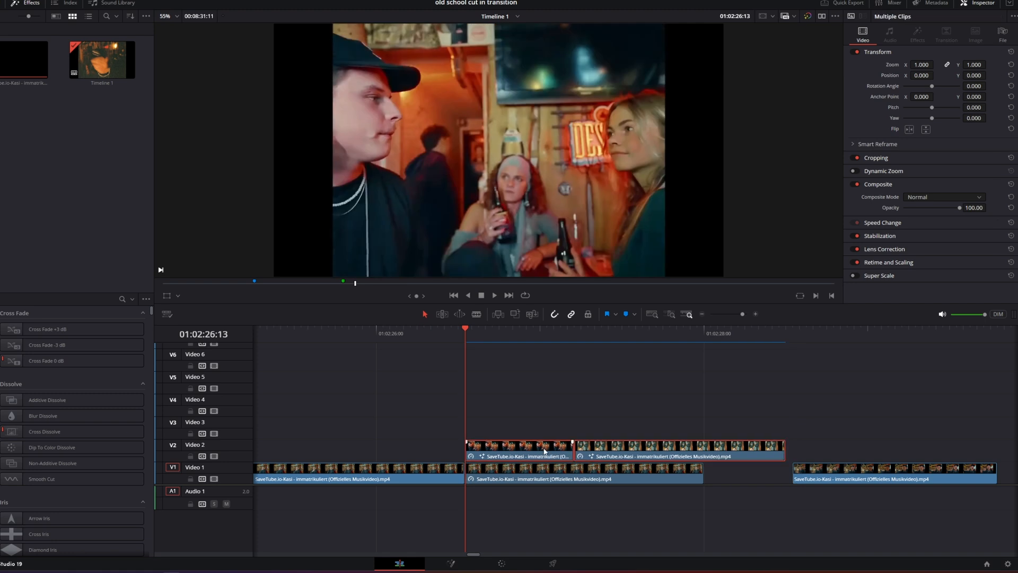
left_click(384, 333)
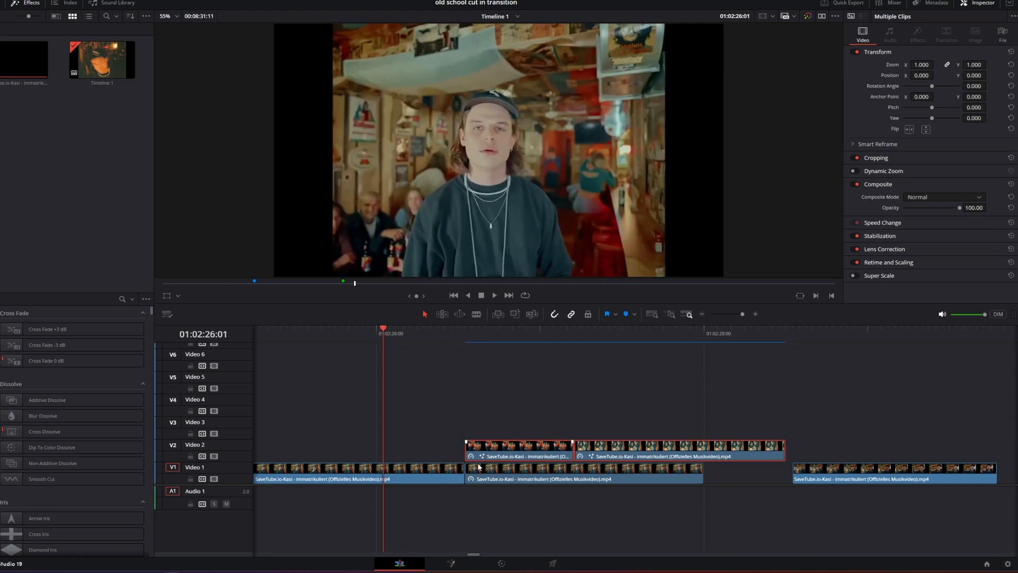
left_click_drag(390, 337, 464, 347)
Step: Open the first Video 2 clip on the Fusion page and add an inverted Polygon mask to MediaIn1
left_click(490, 446)
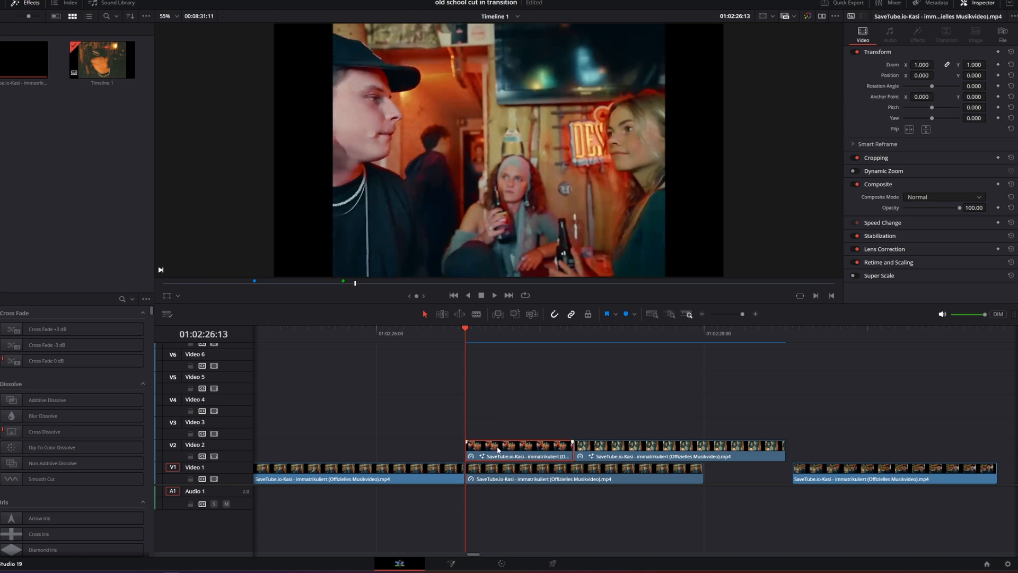
left_click(453, 564)
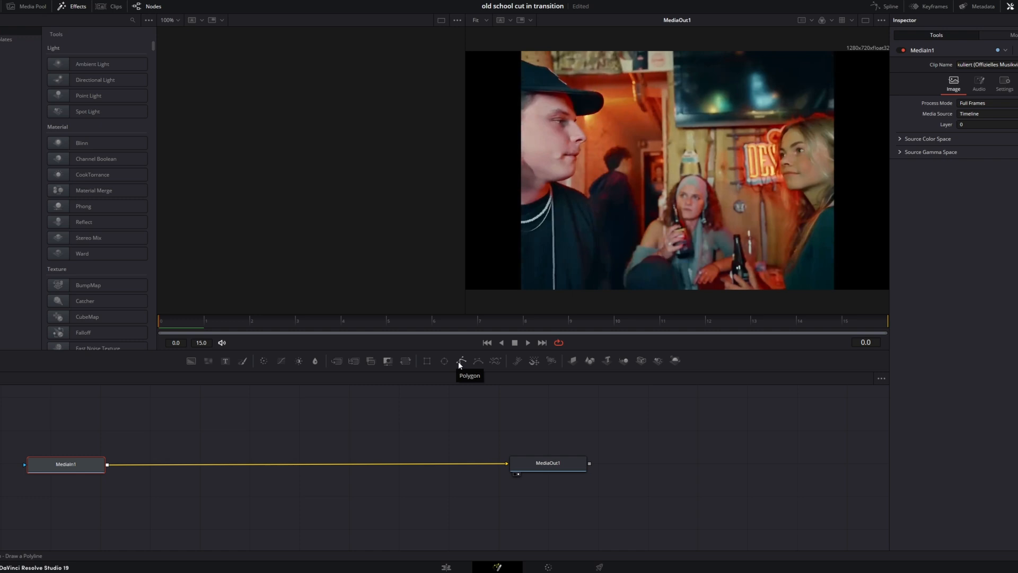
left_click(459, 363)
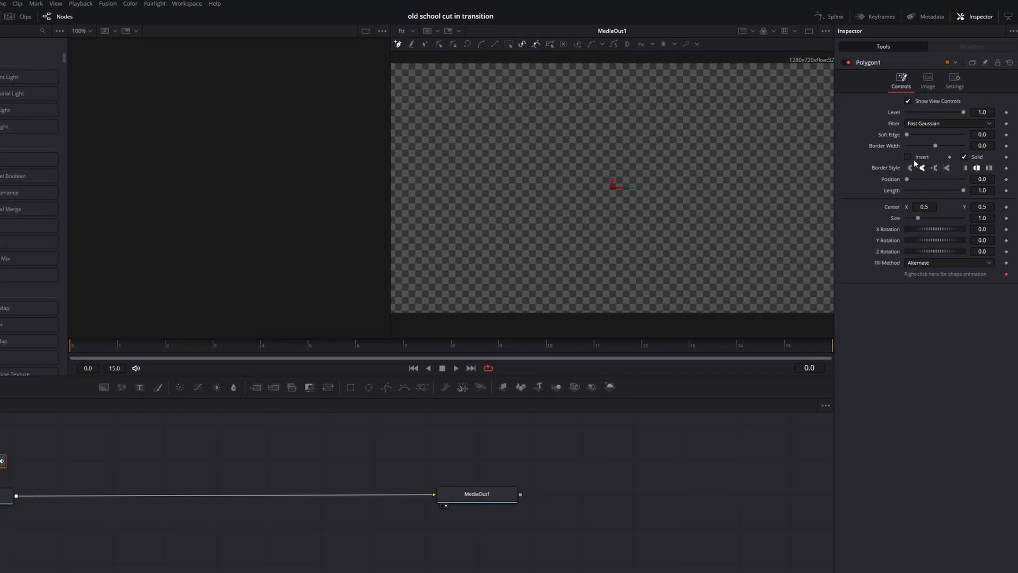
left_click(908, 158)
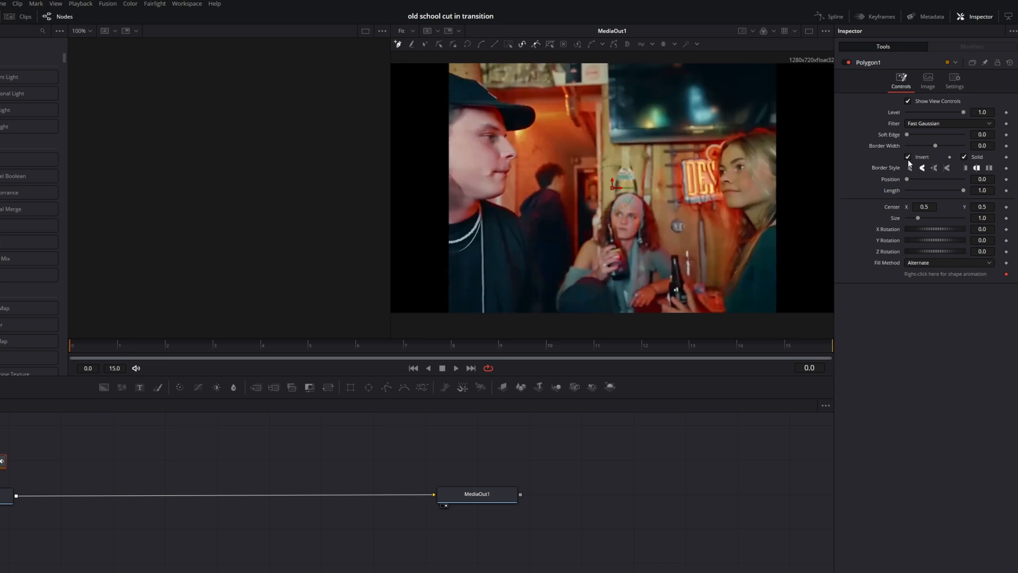
Step: Enlarge the MediaOut1 viewer and trace a closed polygon around the man in the cap, following his hat, face and shoulder
left_click_drag(390, 166, 145, 159)
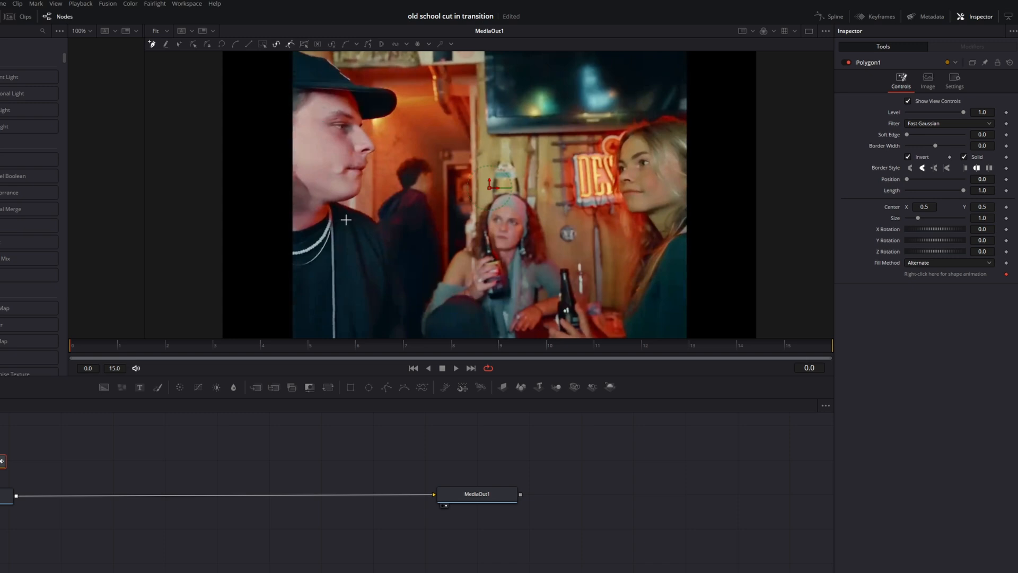
scroll(317, 189, "up", 2)
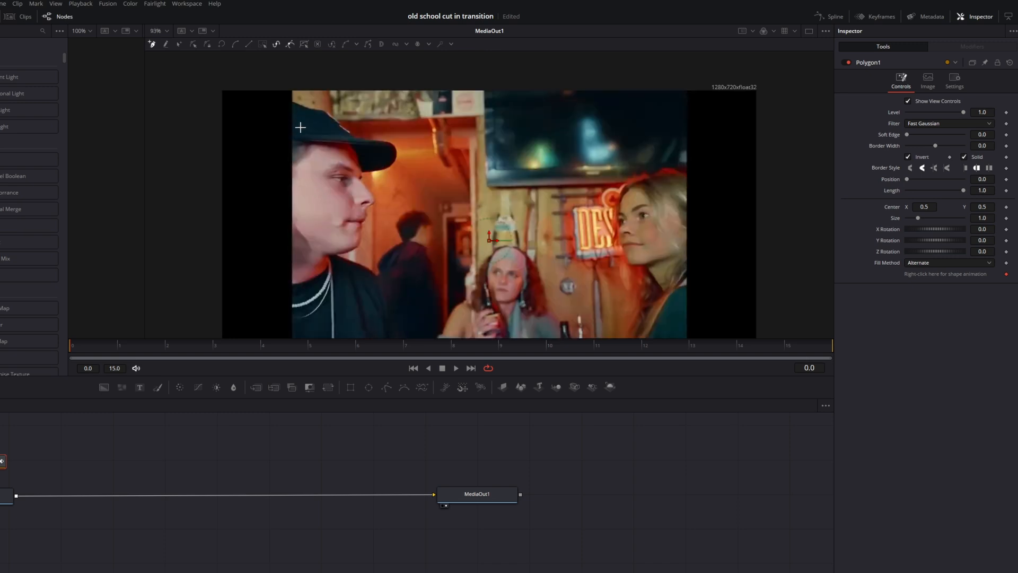
scroll(289, 103, "up", 5)
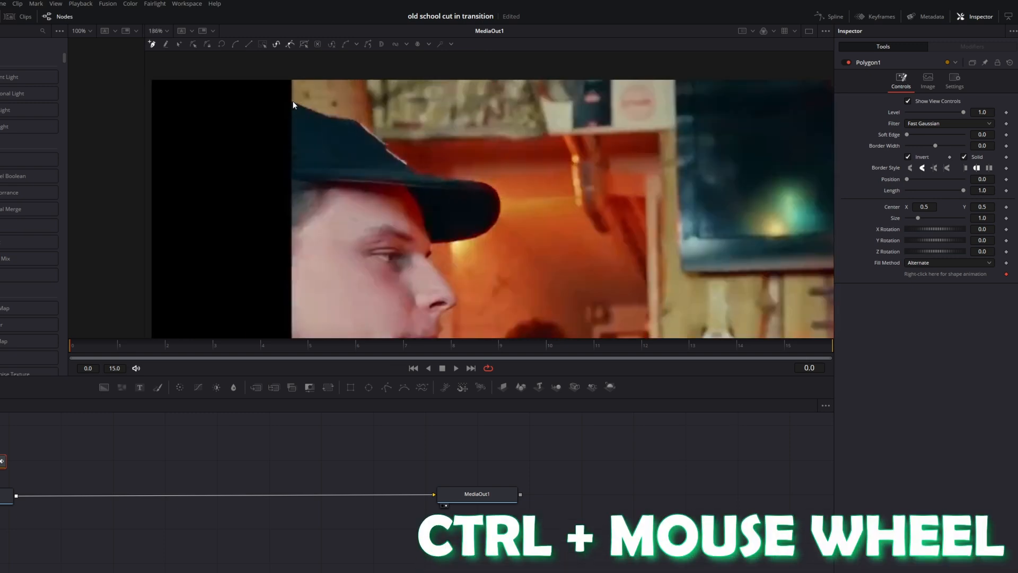
scroll(293, 104, "up", 2)
left_click(289, 100)
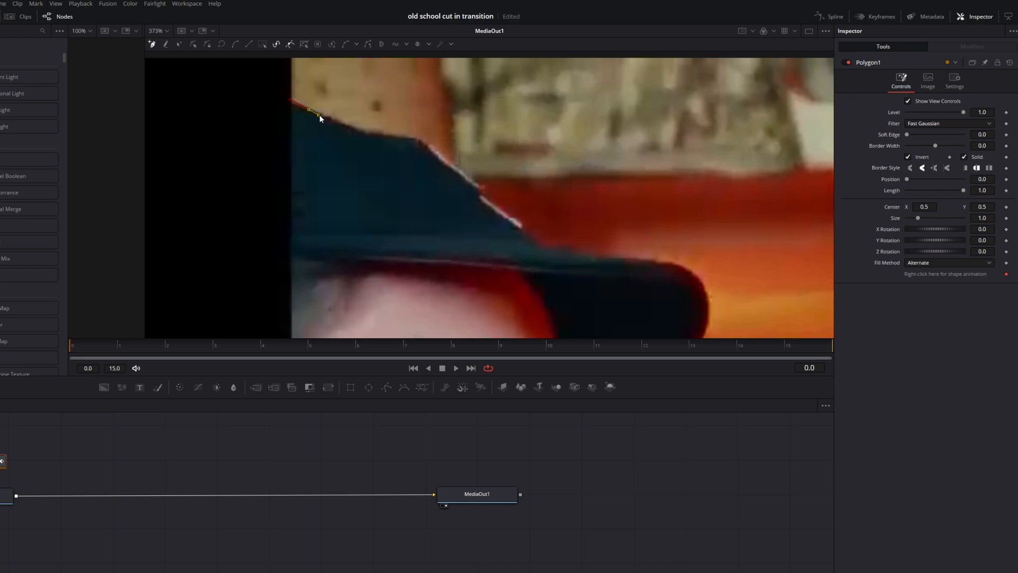
left_click(375, 133)
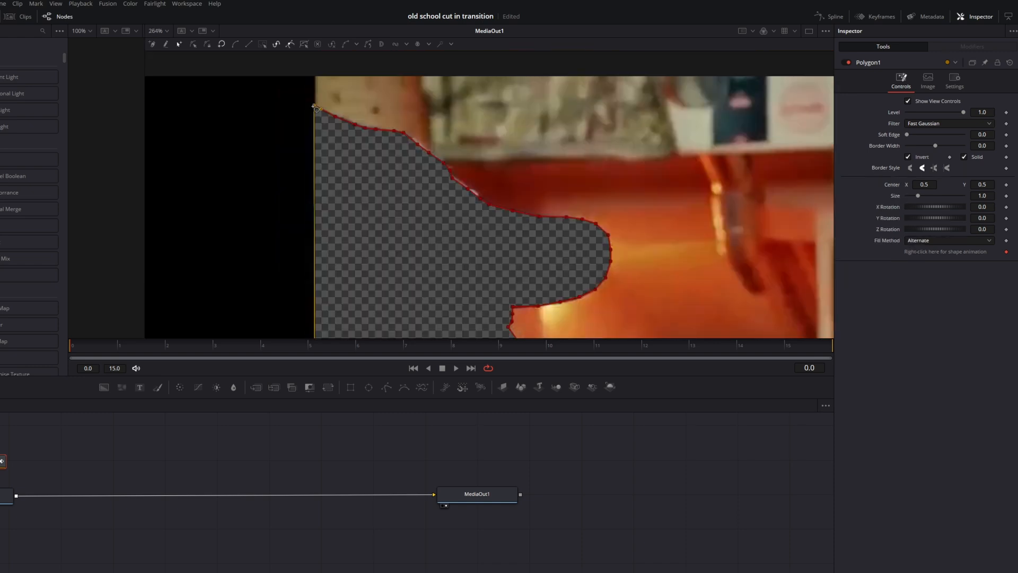
scroll(336, 135, "down", 5)
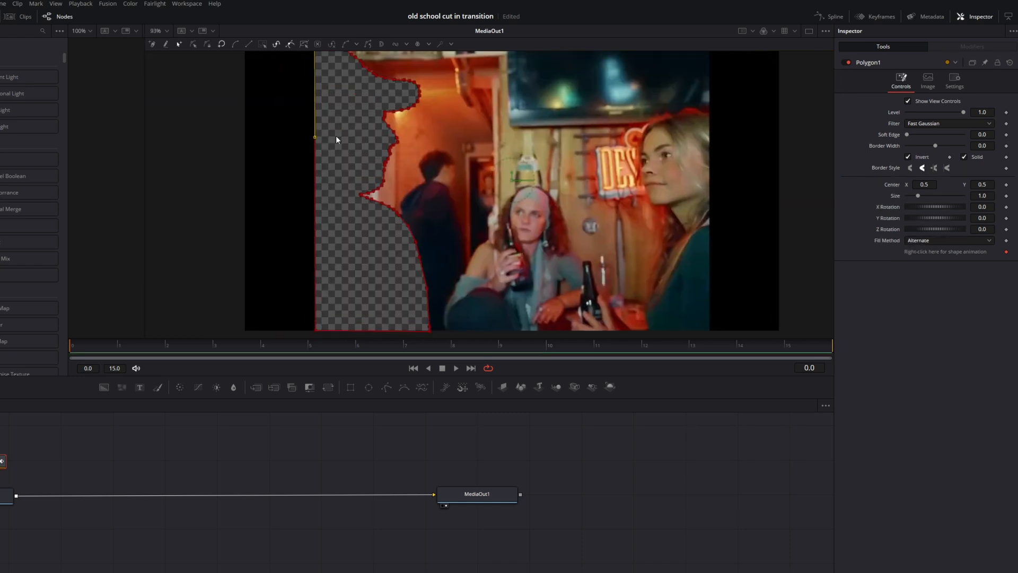
scroll(346, 159, "up", 2)
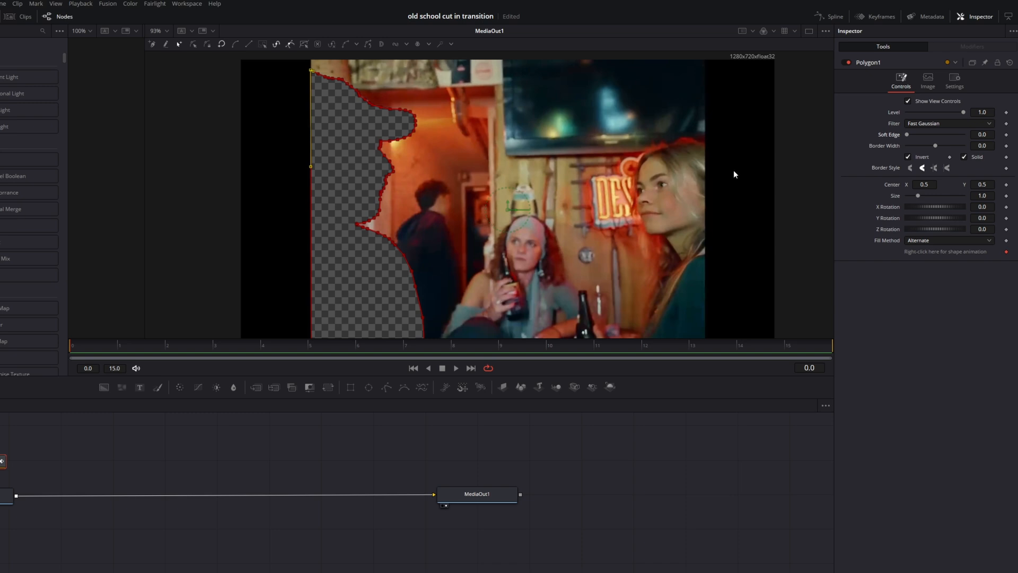
Step: Set the man's polygon mask to a soft edge of 0.0016 and turn off its inversion so only he is kept
left_click_drag(979, 137, 987, 135)
left_click(908, 157)
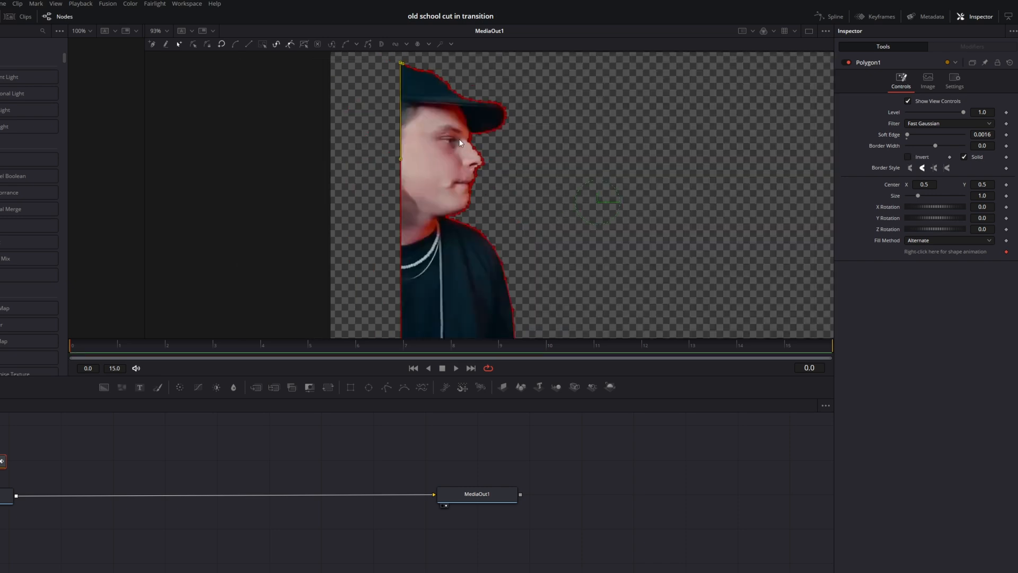
scroll(445, 144, "up", 5)
scroll(419, 139, "down", 8)
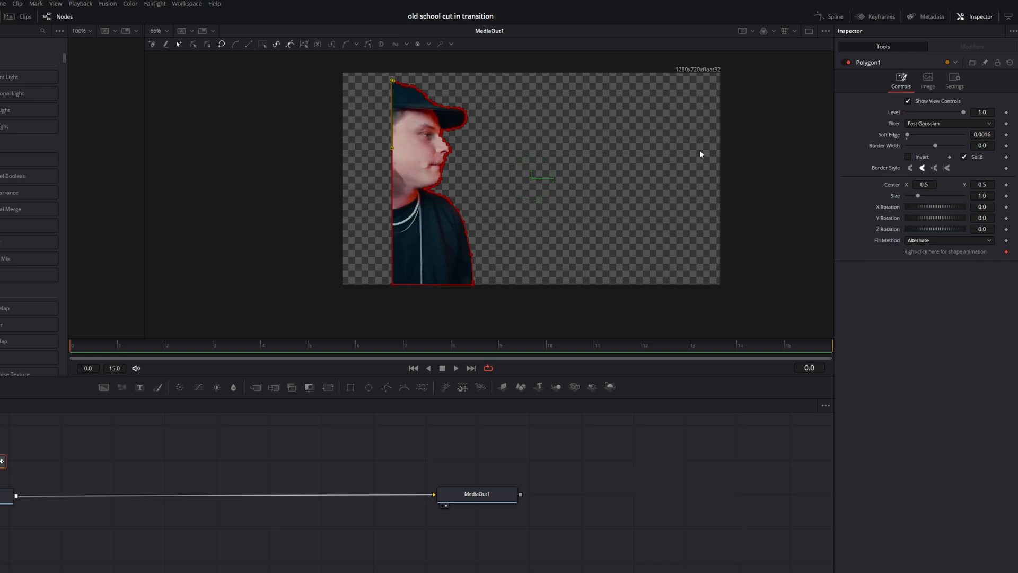
left_click(908, 158)
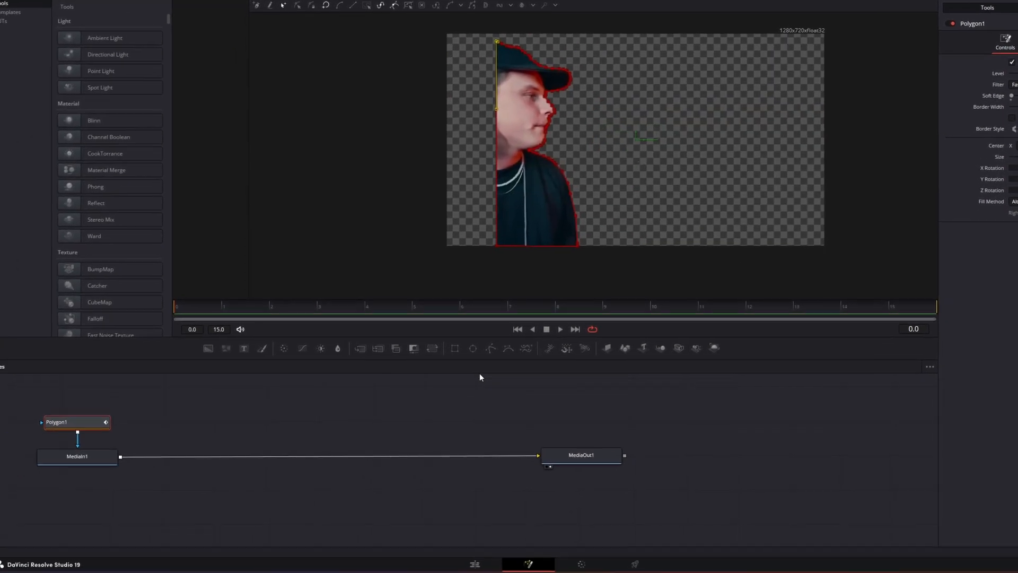
Step: Add a second, inverted Polygon mask and trace it around the blonde woman at the right of the image
left_click(493, 348)
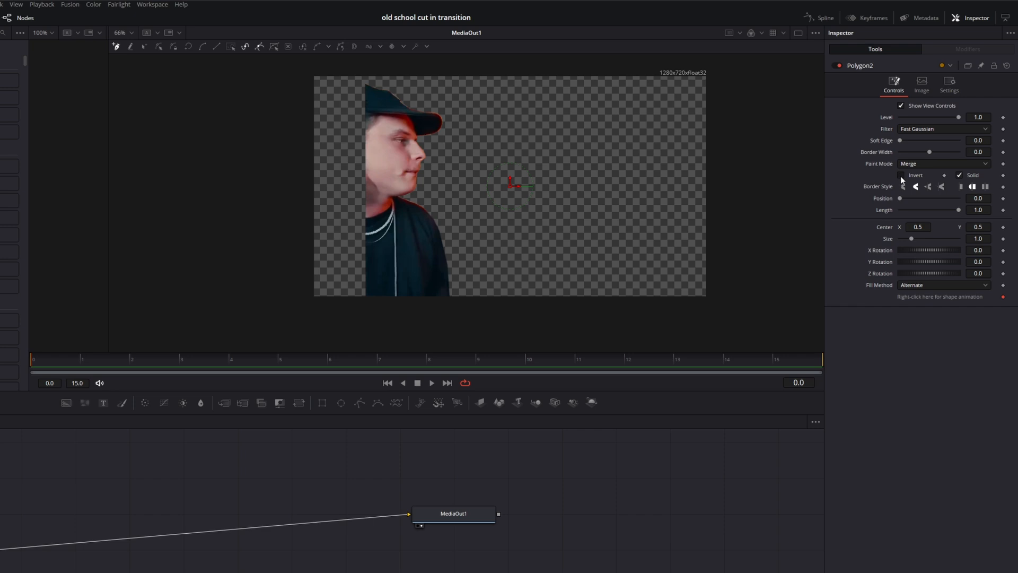
left_click(902, 176)
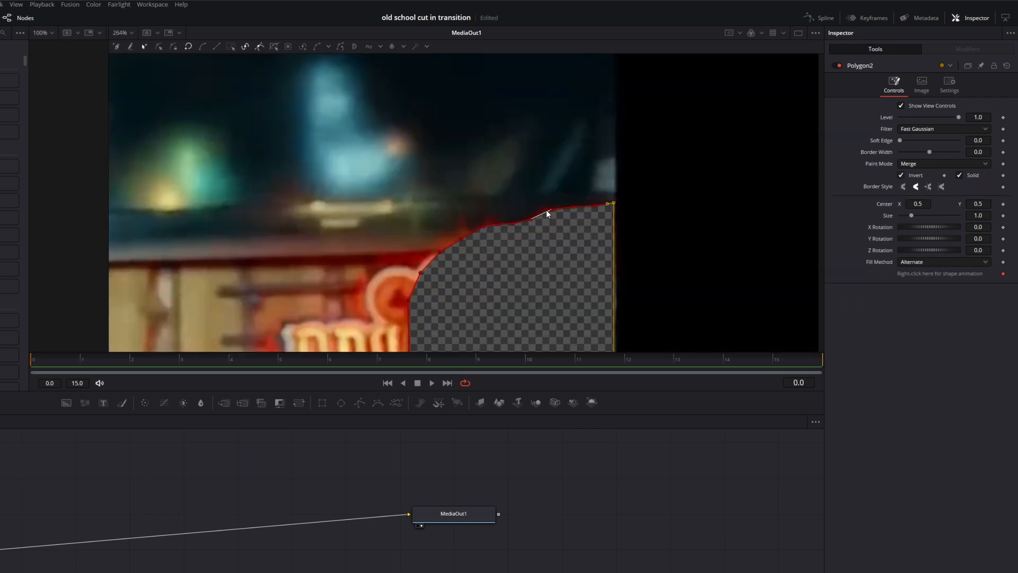
scroll(550, 208, "down", 5)
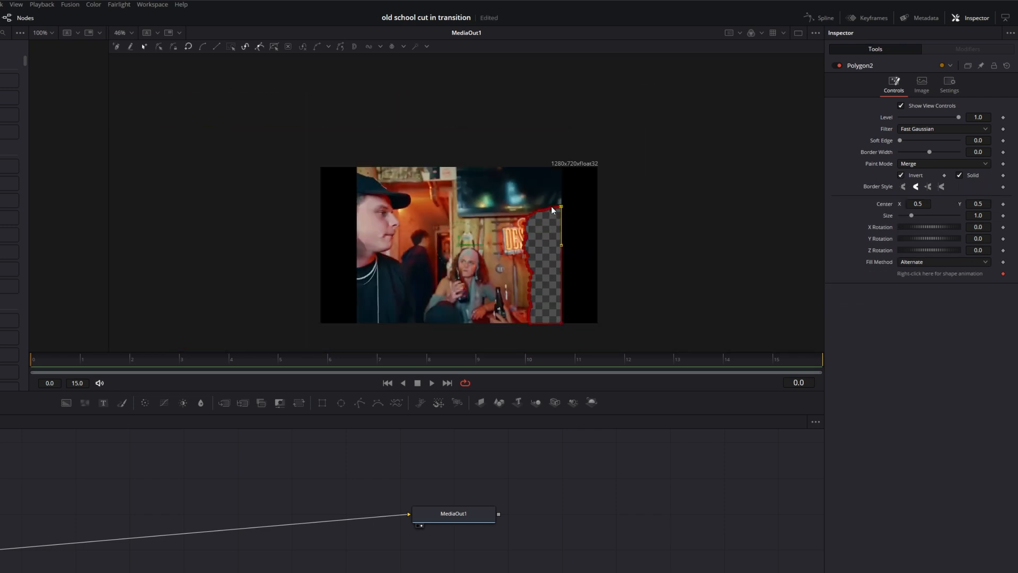
scroll(584, 215, "up", 1)
Step: Set the woman's polygon mask to a soft edge of 0.002, turn off its inversion, and inspect both cutout edges up close
left_click_drag(979, 142, 988, 139)
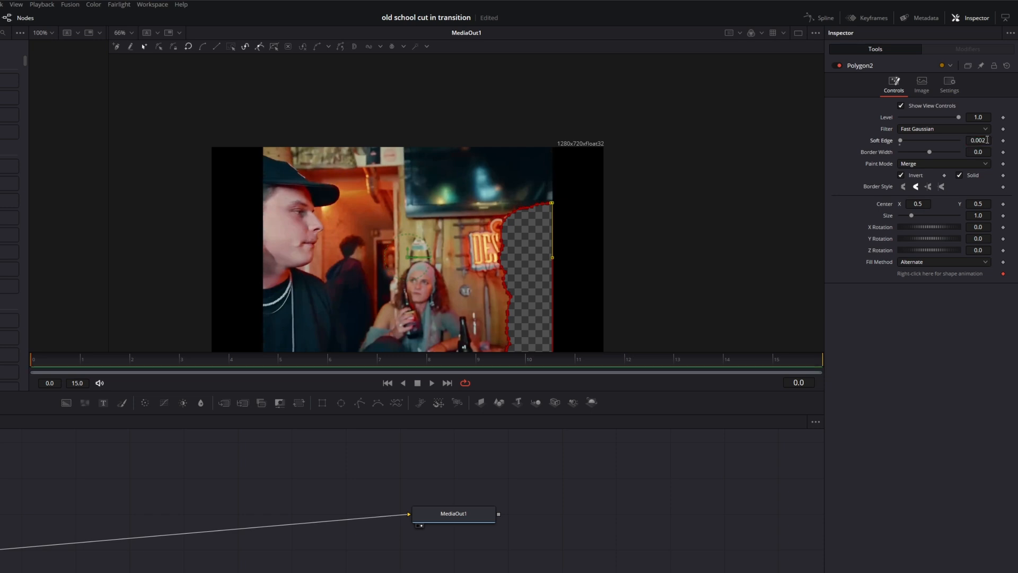
left_click(901, 175)
scroll(612, 207, "up", 10)
scroll(589, 209, "down", 10)
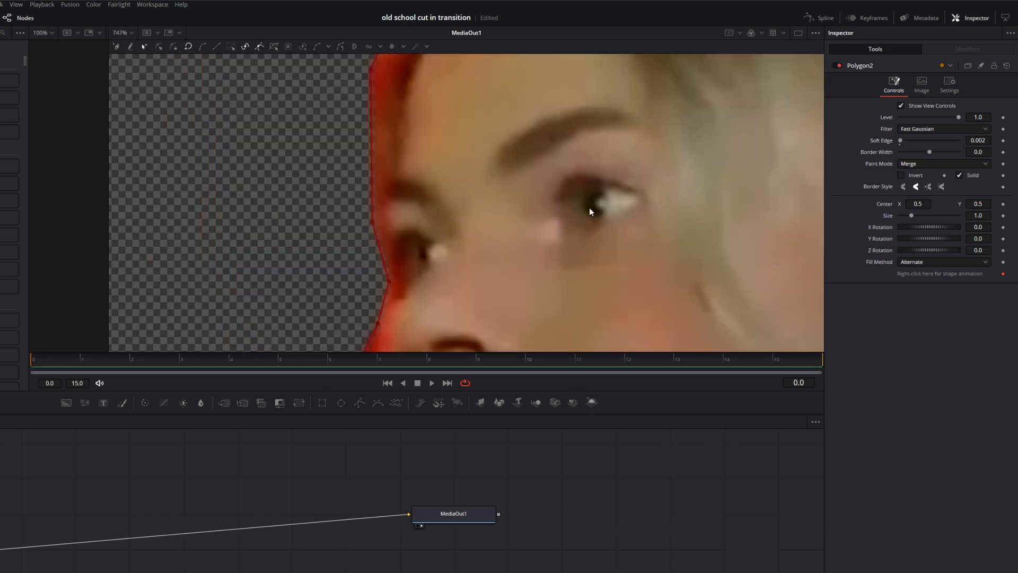
scroll(381, 173, "up", 4)
scroll(381, 172, "up", 2)
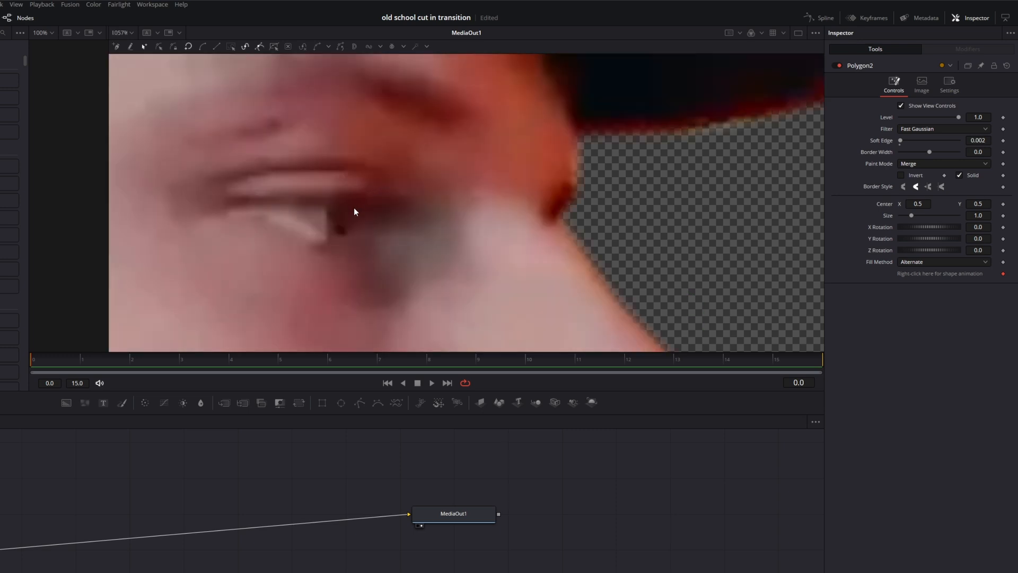
Step: Duplicate the masked clip of the man and the blonde woman from Video 2 onto Video 3 in the edit timeline
scroll(352, 203, "up", 1)
scroll(349, 182, "down", 4)
scroll(349, 183, "down", 2)
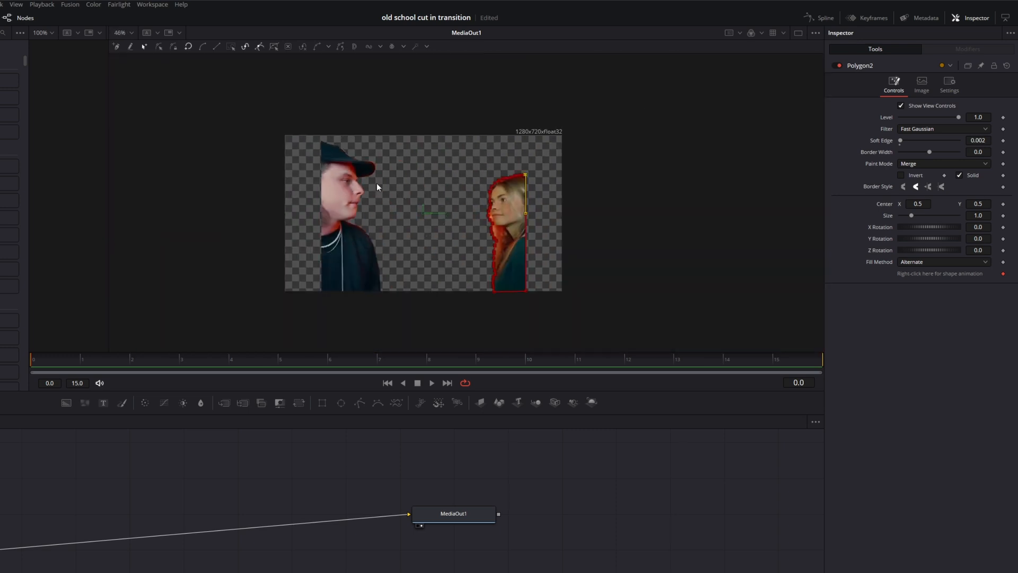
scroll(378, 183, "up", 1)
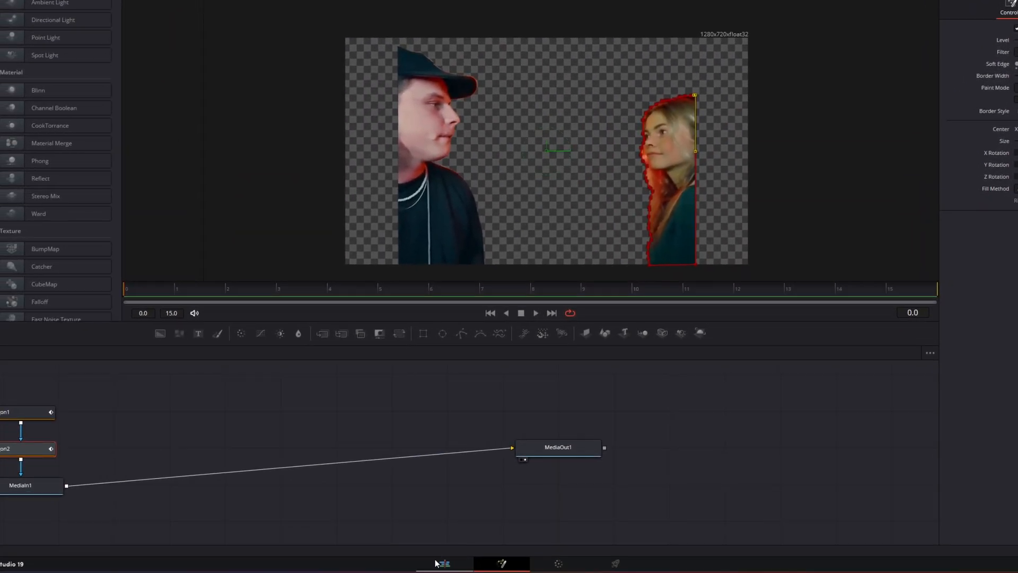
left_click(427, 569)
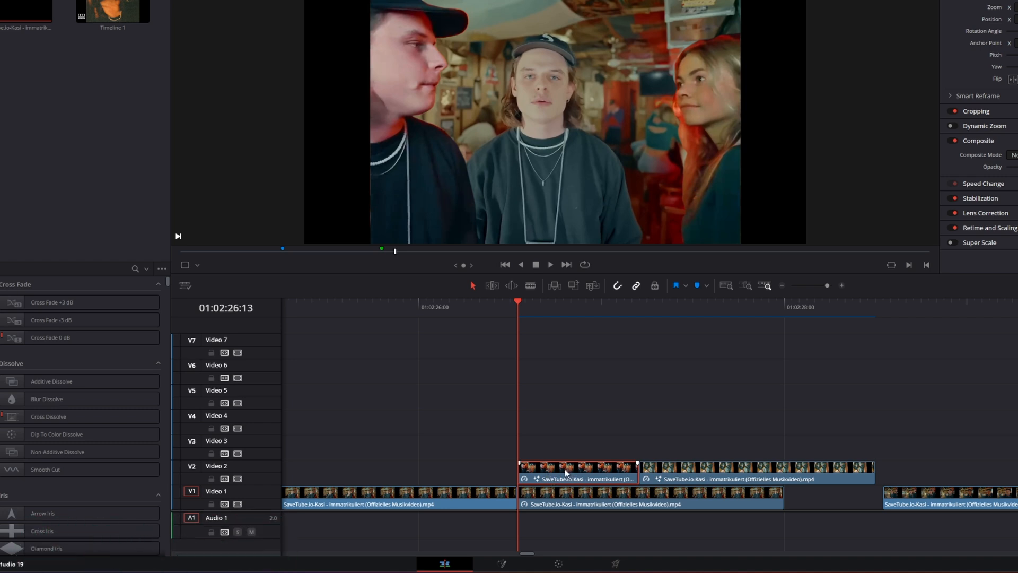
left_click_drag(565, 469, 549, 443)
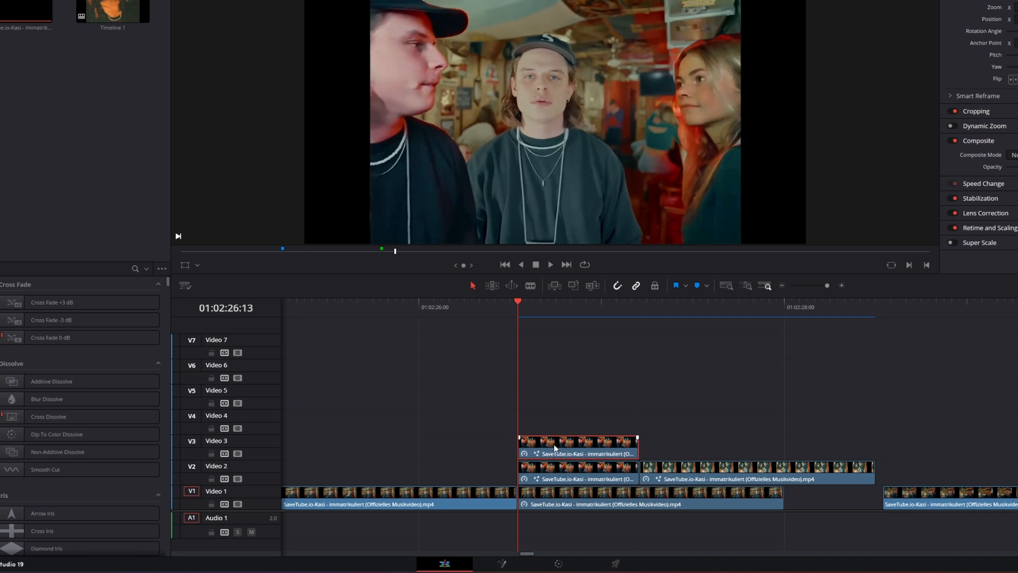
Step: Delete both polygon masks from the Video 3 duplicate's Fusion composition and return to the edit timeline
left_click(501, 566)
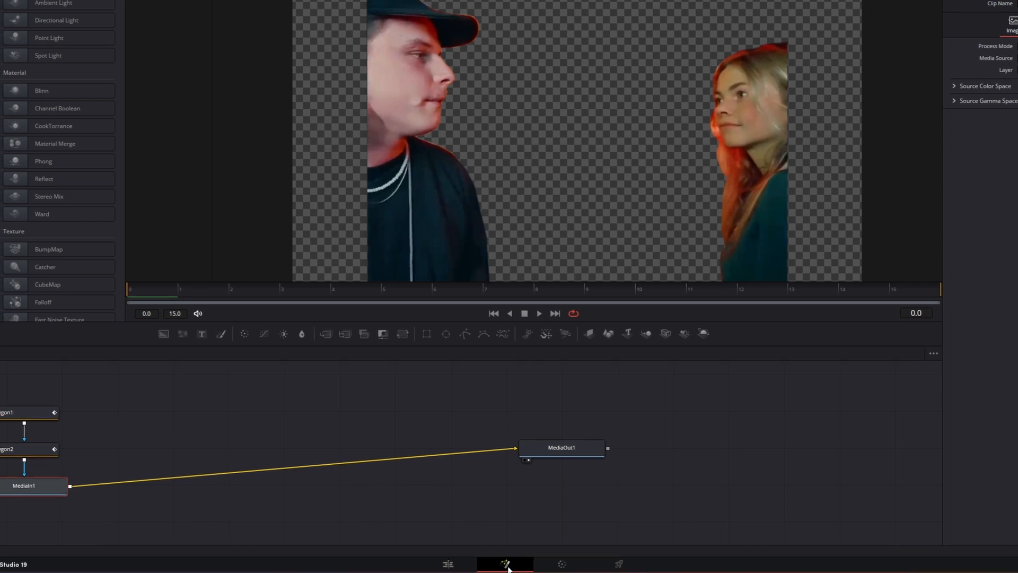
left_click_drag(161, 466, 56, 413)
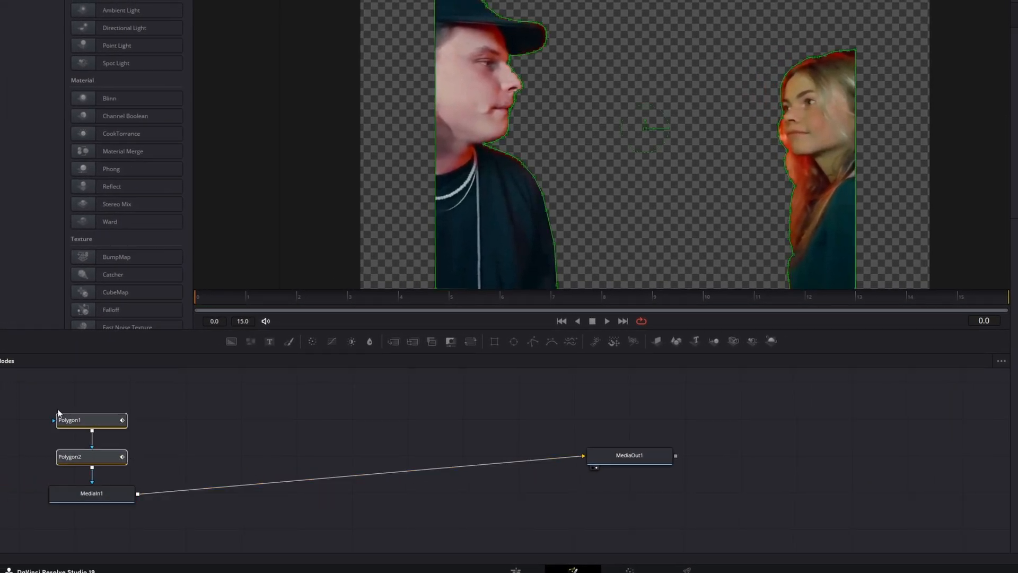
key("Delete")
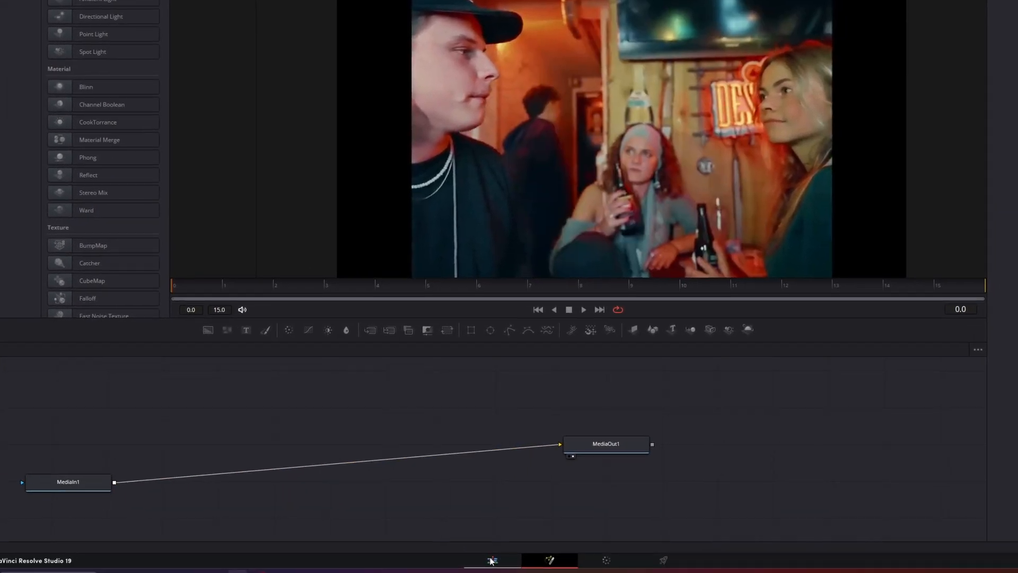
left_click(504, 565)
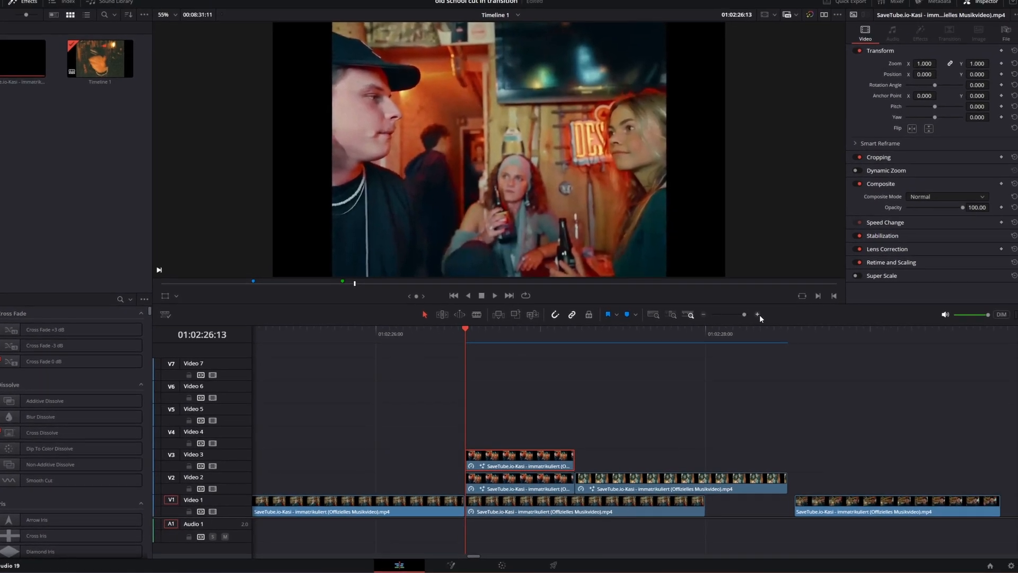
Step: Shift the unmasked Video 3 clip five frames later so that it starts at 01:02:26:18
left_click(795, 305)
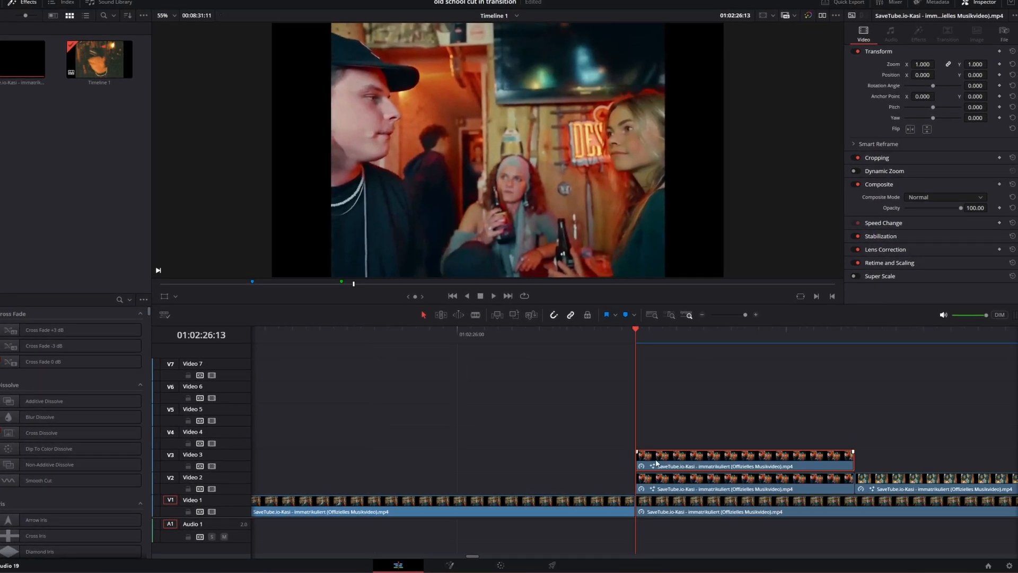
key("Right")
key("Right")
key("Right")
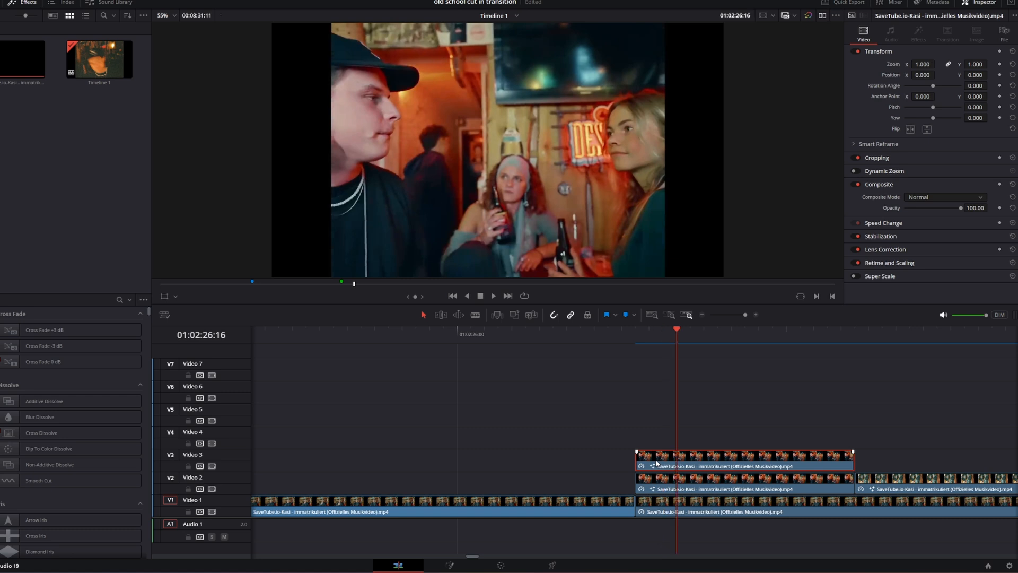
key("Right")
key("Right")
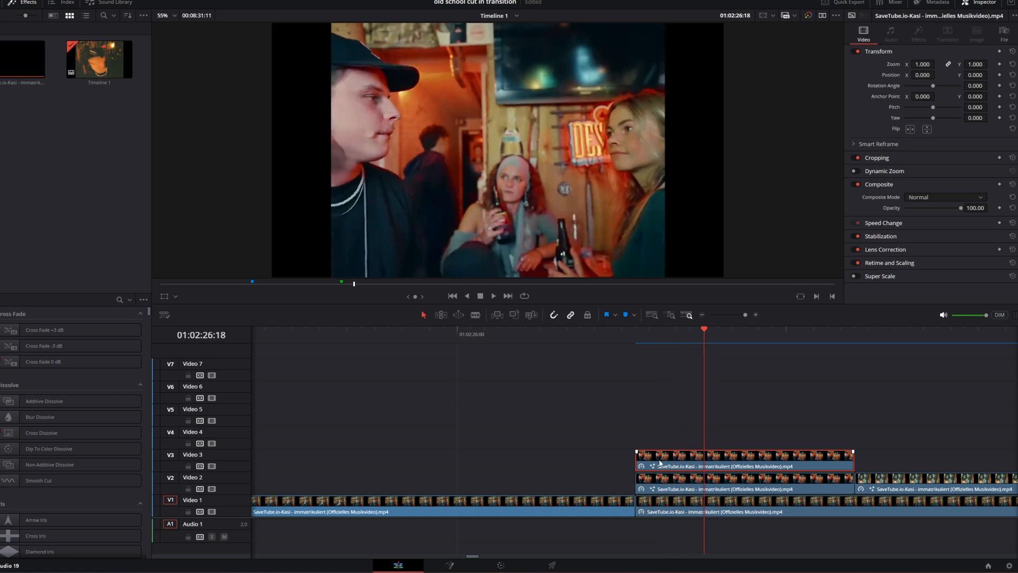
left_click_drag(656, 459, 734, 457)
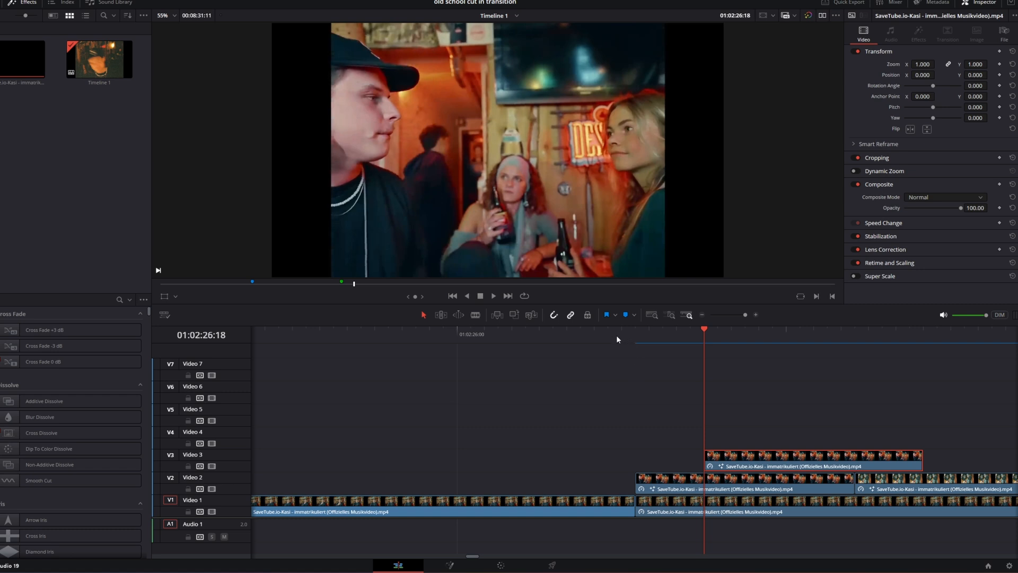
Step: Play back the timeline from before the first cutout to check the timing of the staggered layers
left_click(371, 335)
key("space")
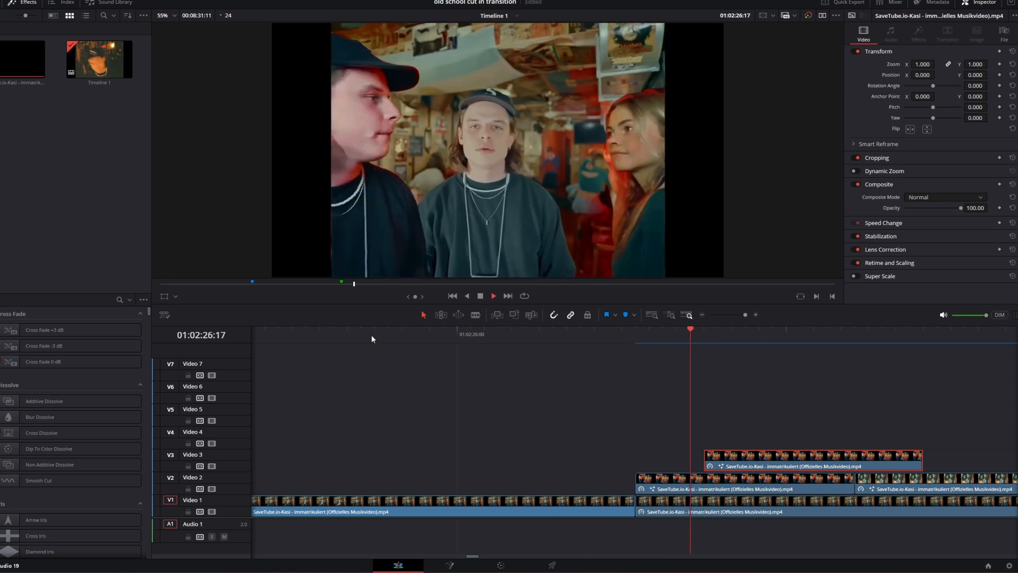
key("space")
Step: Open the sandals clip on Video 2 in Fusion at 01:02:27:13 and add an inverted Polygon mask to it
left_click(701, 315)
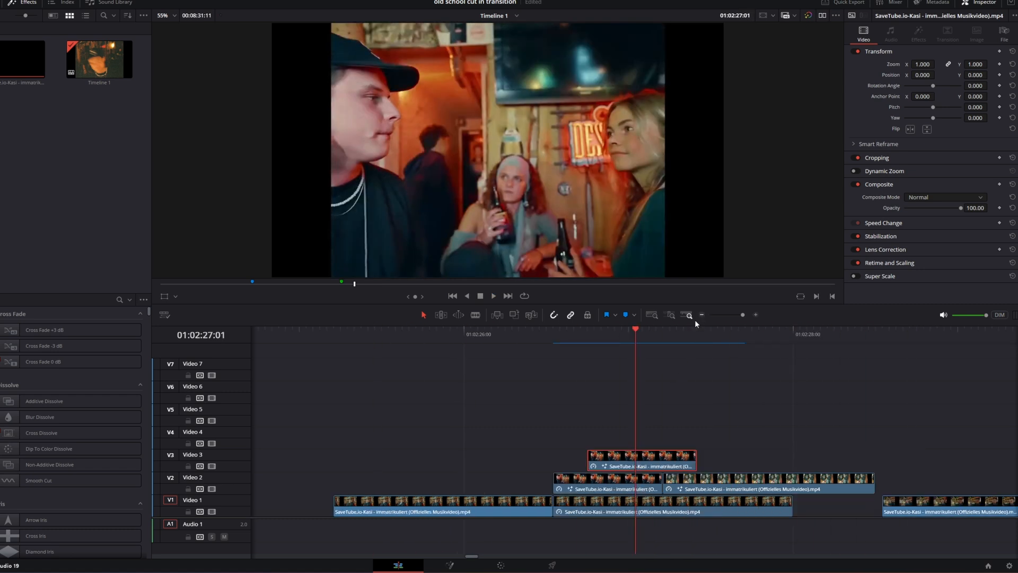
left_click_drag(475, 557, 478, 557)
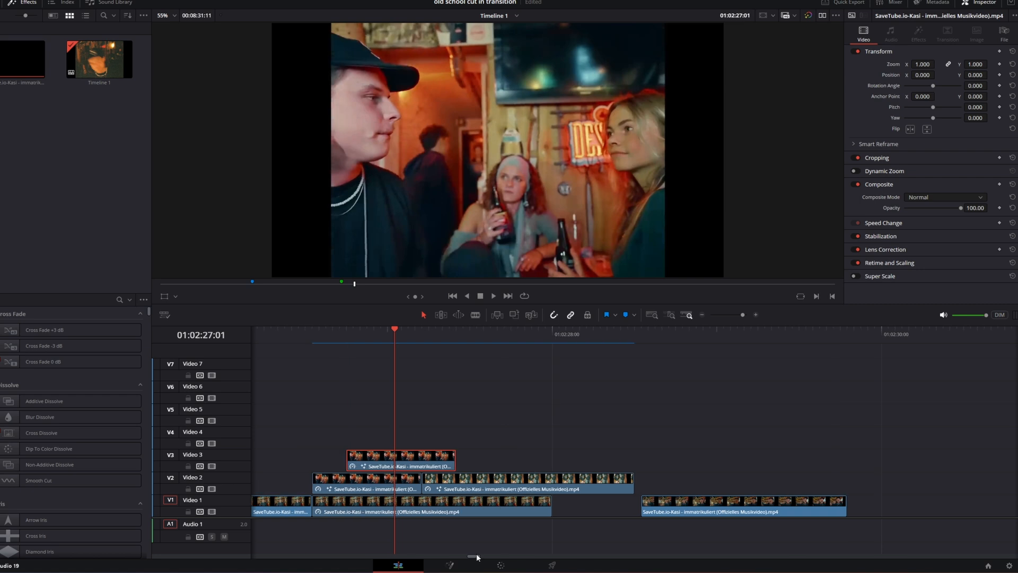
left_click_drag(509, 490, 528, 426)
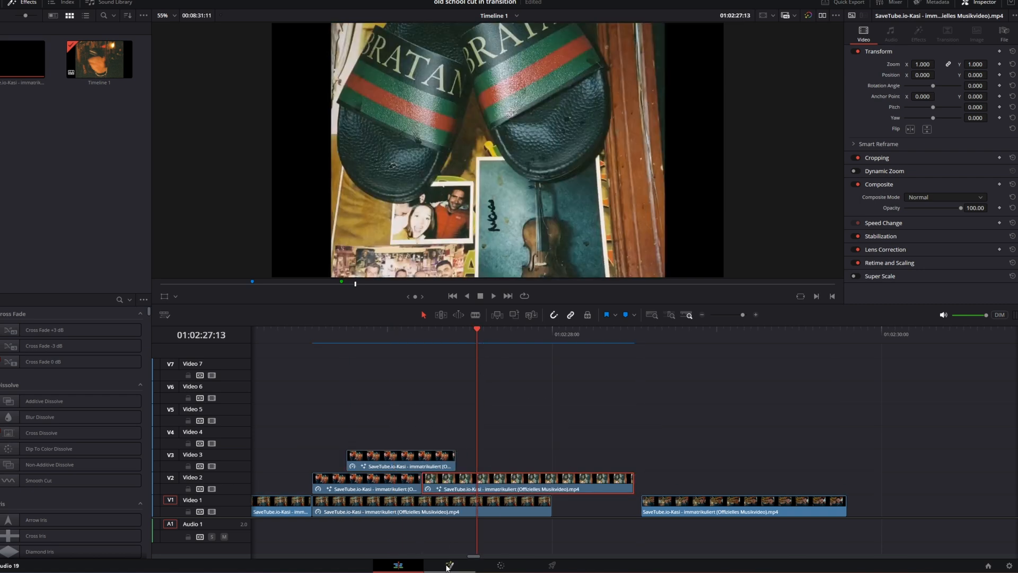
left_click(448, 566)
left_click(398, 564)
left_click(445, 567)
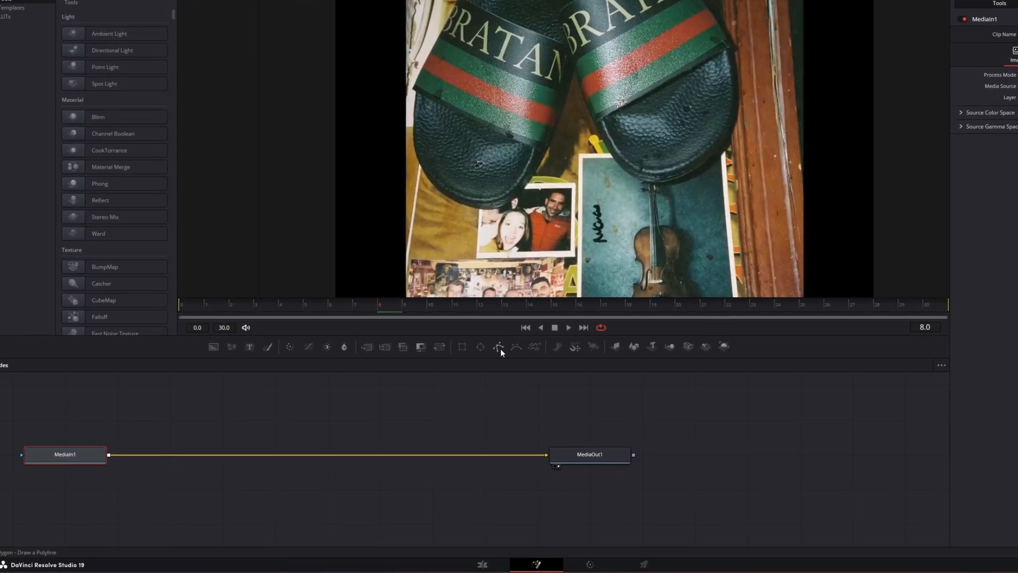
left_click(499, 347)
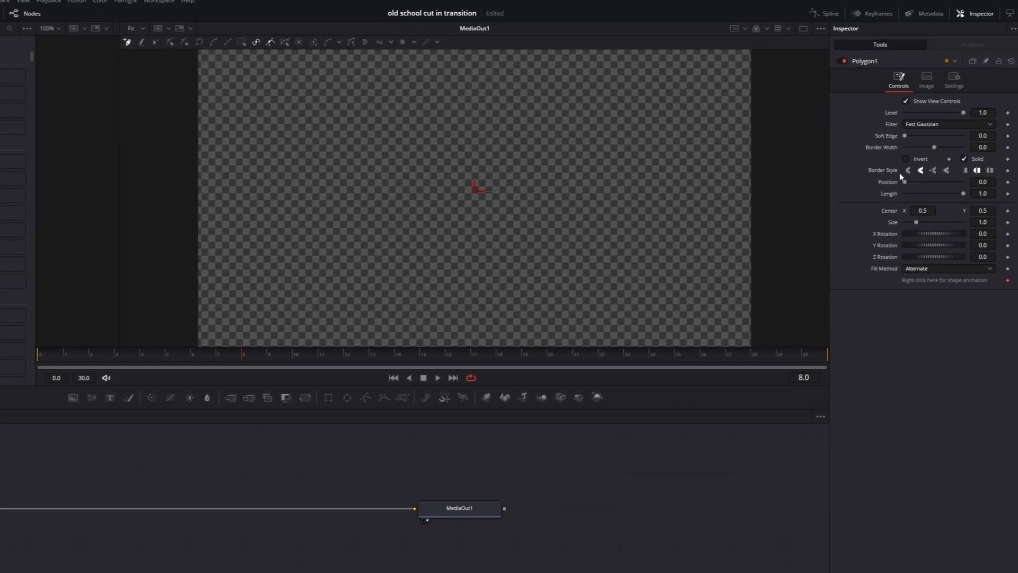
left_click(906, 159)
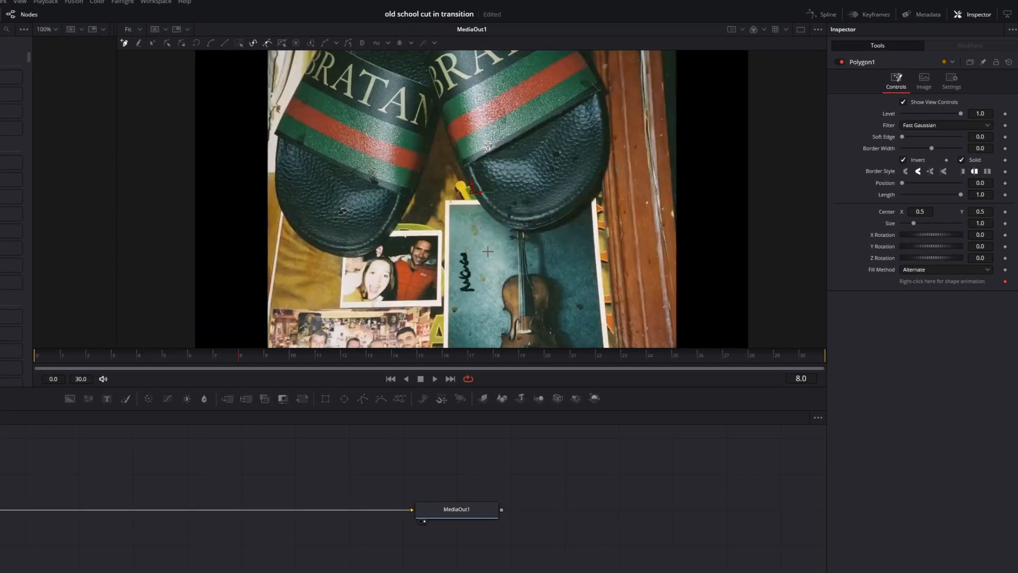
Step: Trace a closed polygon around both sandals, with a slightly softened edge and inversion turned off so only they are kept
scroll(468, 259, "up", 1)
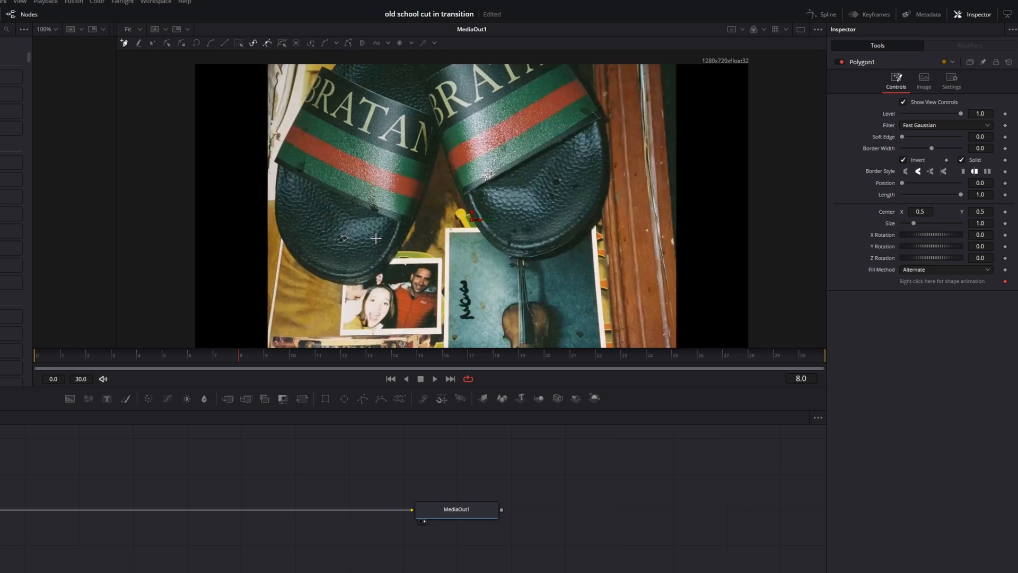
scroll(405, 70, "up", 5)
left_click(363, 87)
left_click(347, 106)
left_click(323, 94)
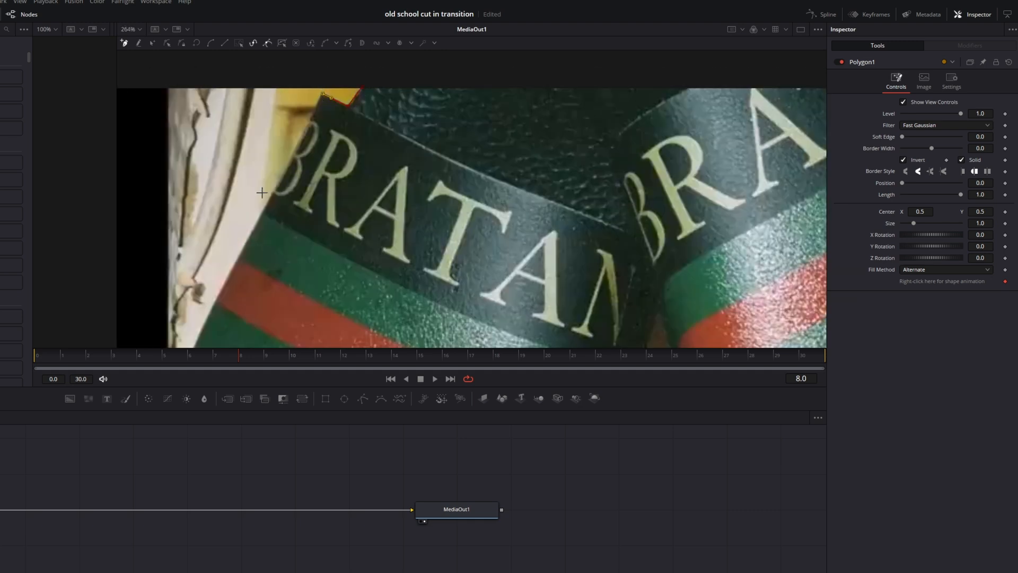
left_click(261, 219)
scroll(262, 223, "down", 3)
scroll(332, 133, "up", 5)
left_click(332, 132)
scroll(269, 179, "down", 8)
left_click(270, 180)
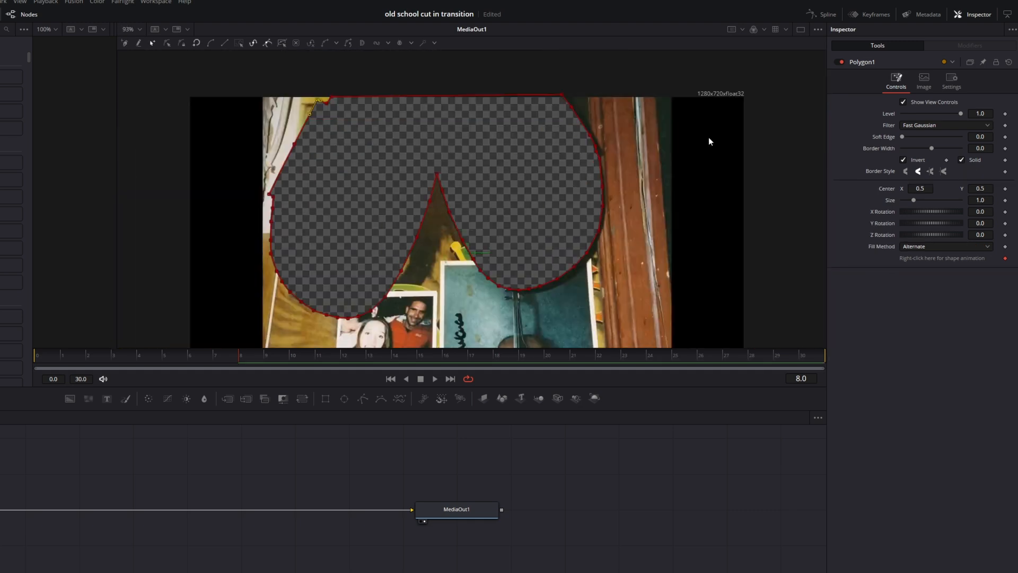
left_click_drag(975, 136, 977, 136)
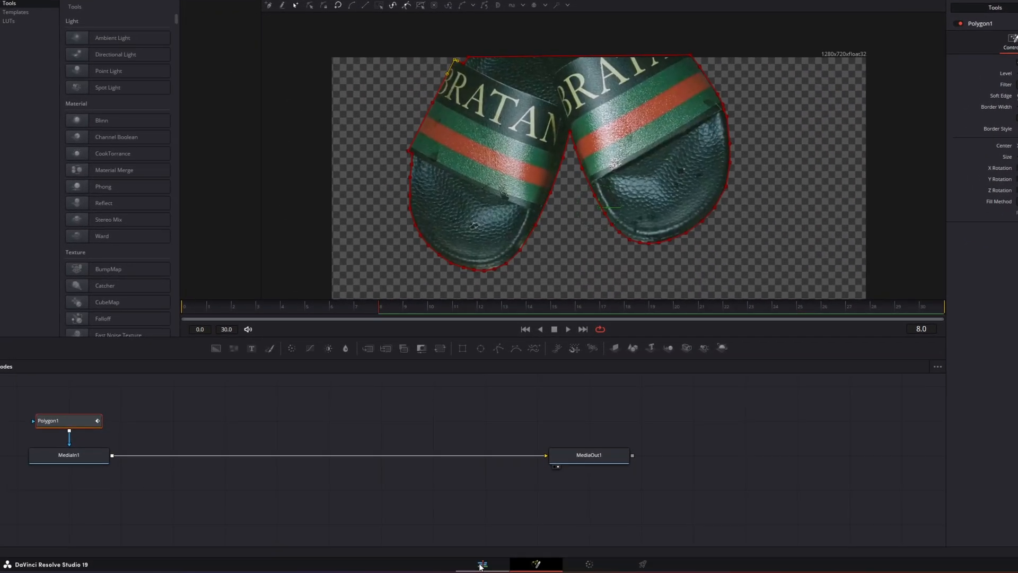
Step: Move the masked sandals clip up to Video 4 in the edit timeline and duplicate it onto Video 5
left_click(472, 568)
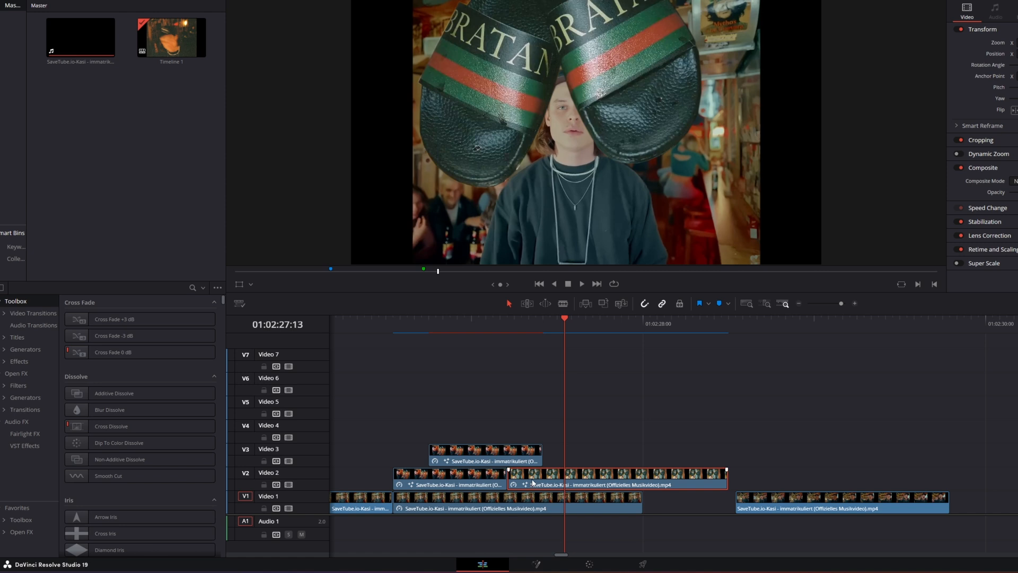
left_click_drag(533, 481, 539, 431)
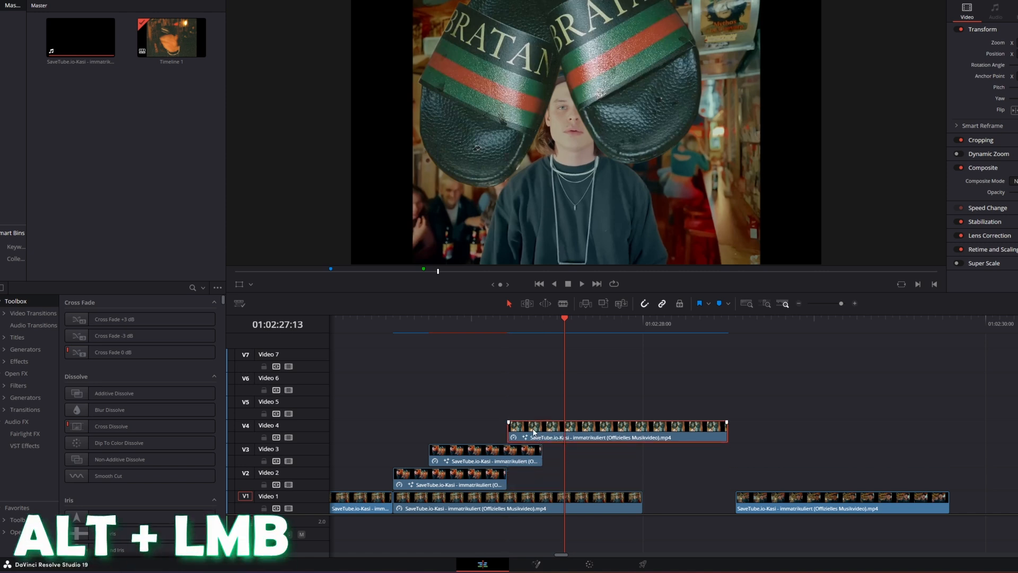
left_click_drag(533, 431, 551, 400)
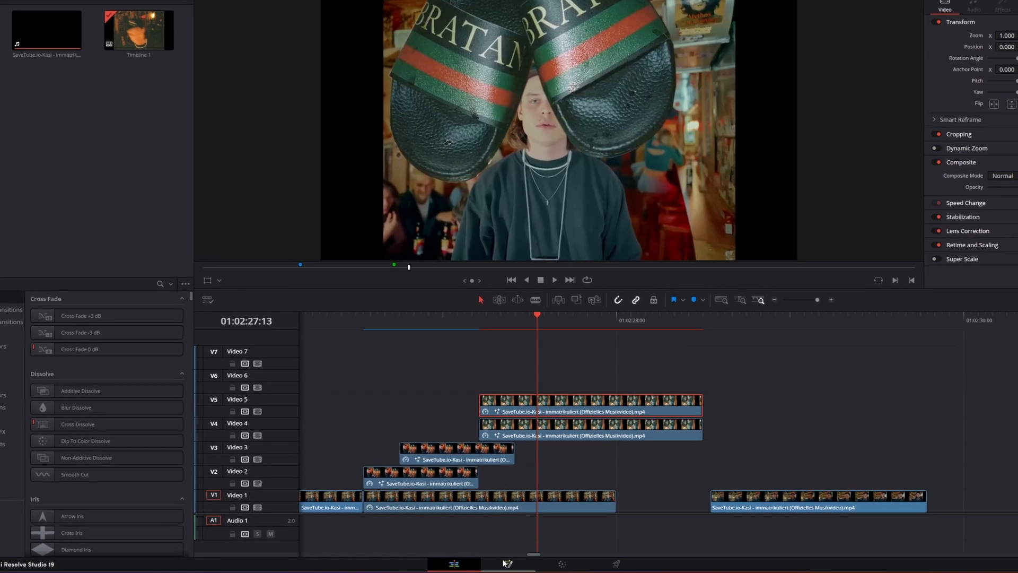
Step: Delete the polygon mask from the Video 5 sandals duplicate in Fusion and return to the edit timeline
left_click(536, 564)
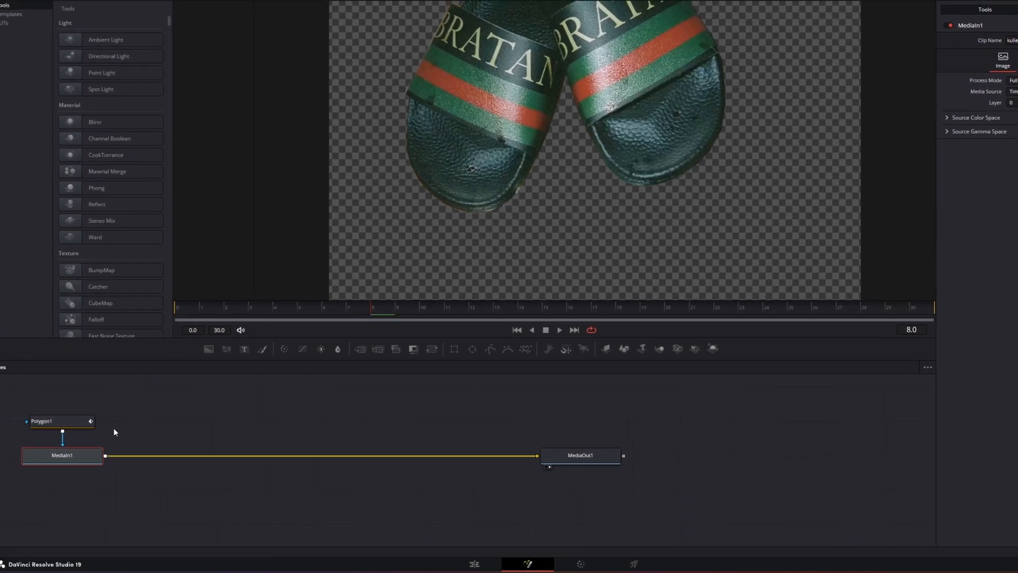
left_click(33, 418)
key("Delete")
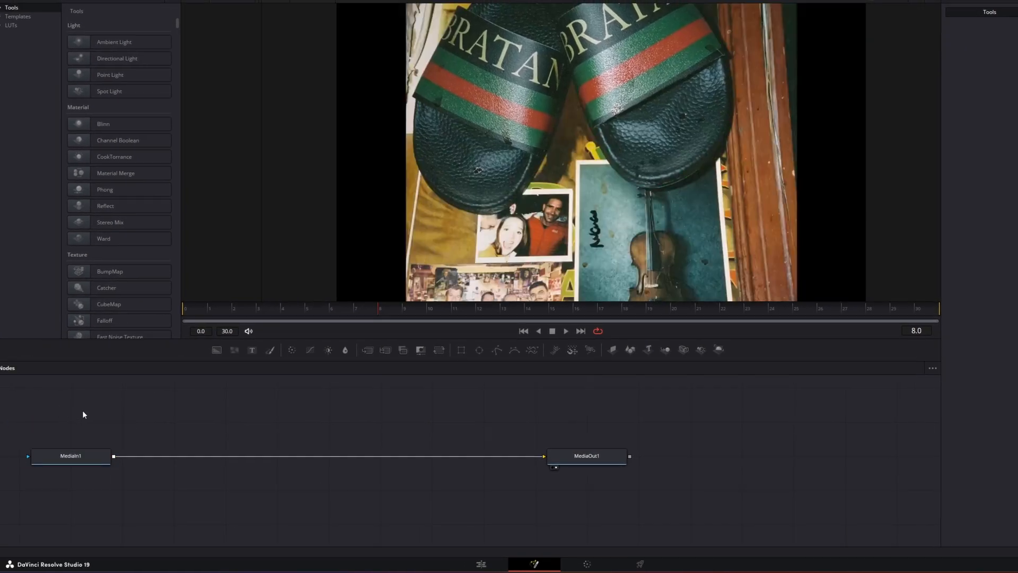
left_click(481, 563)
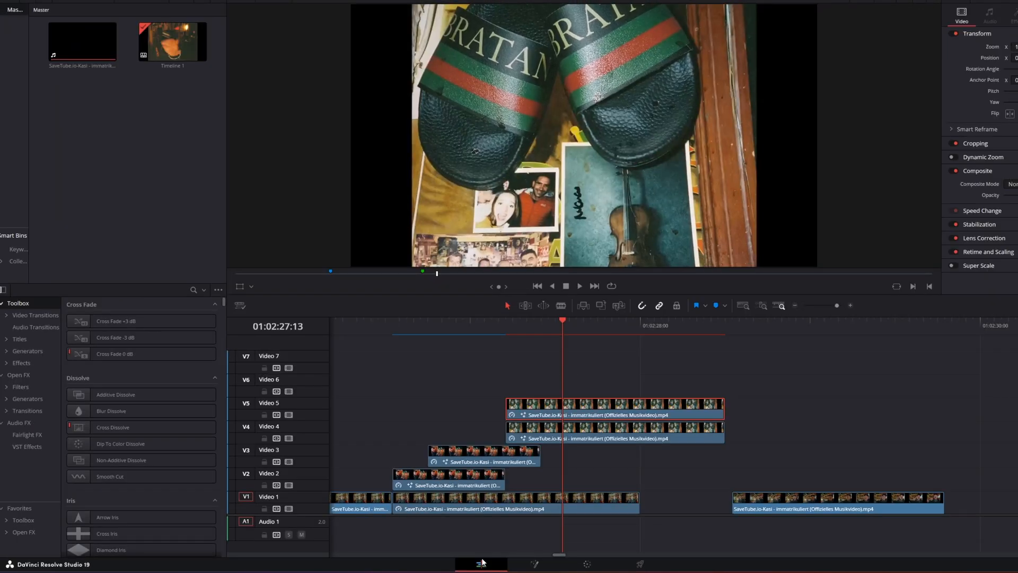
Step: Shift the masked sandals clip on Video 4 to start at 01:02:26:23, five frames after the Video 3 clip's start
left_click_drag(429, 326, 426, 327)
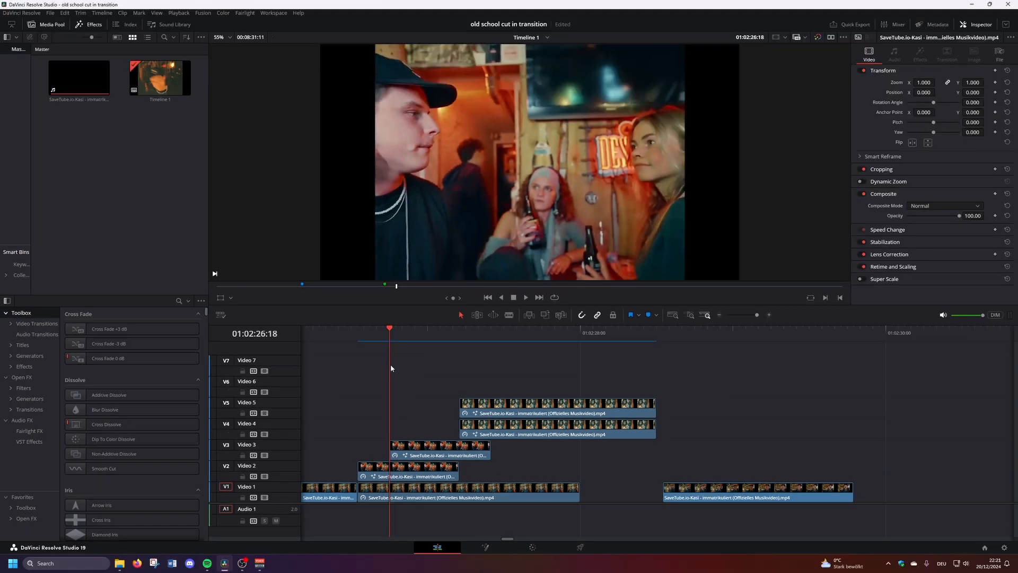
key("Right")
key("Right")
key("Right")
key("Right")
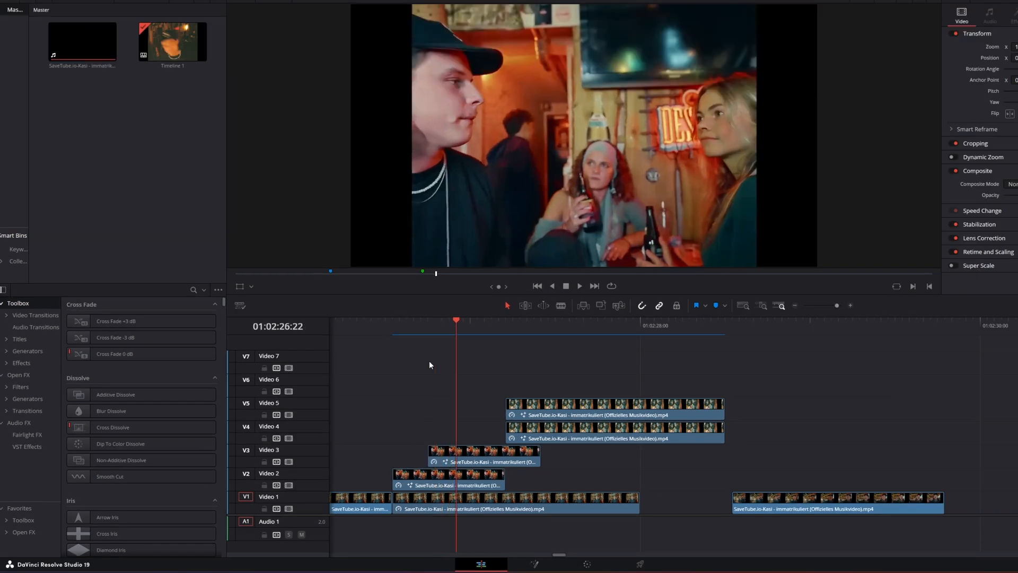
key("Right")
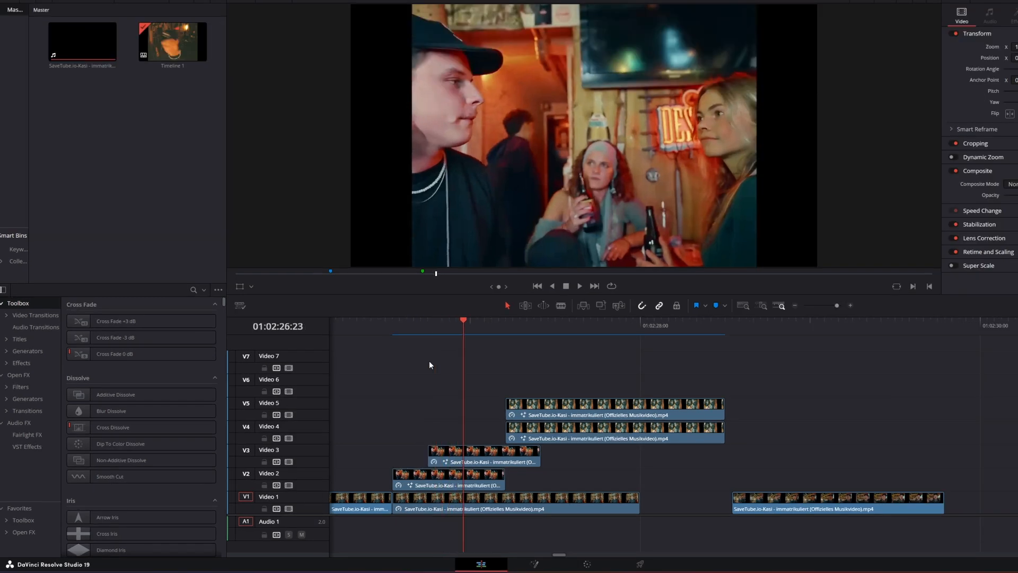
left_click(536, 434)
left_click_drag(536, 434, 487, 434)
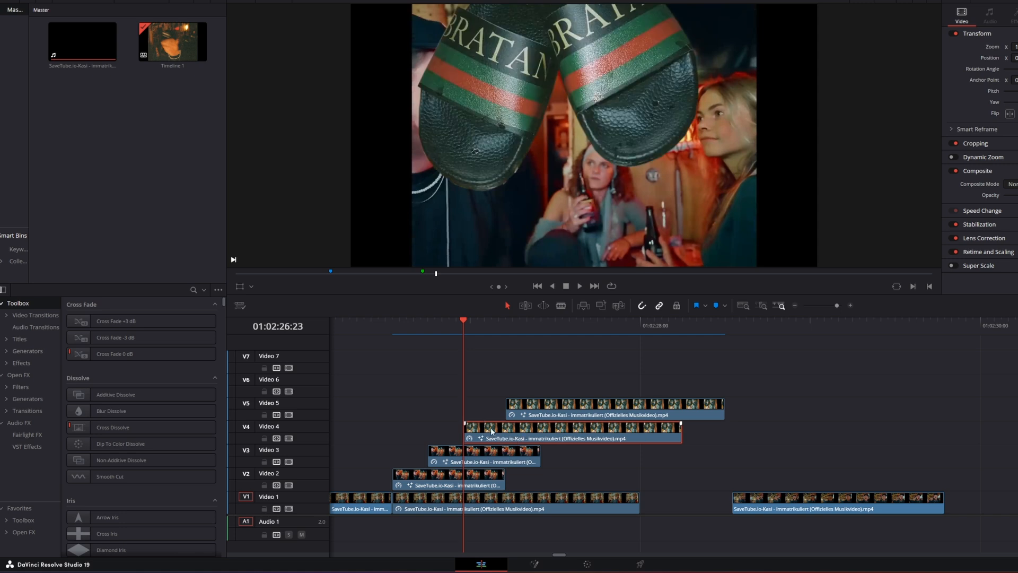
Step: Shift the unmasked sandals clip on Video 5 to start at 01:02:27:04, five frames after the Video 4 clip's start
key("Right")
key("Right")
key("Right")
key("Right")
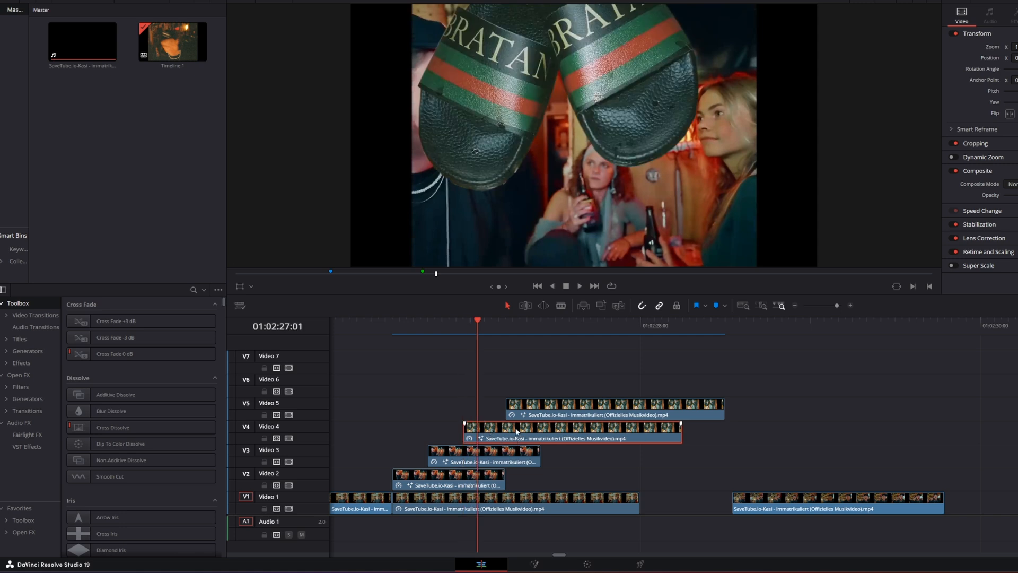
key("Right")
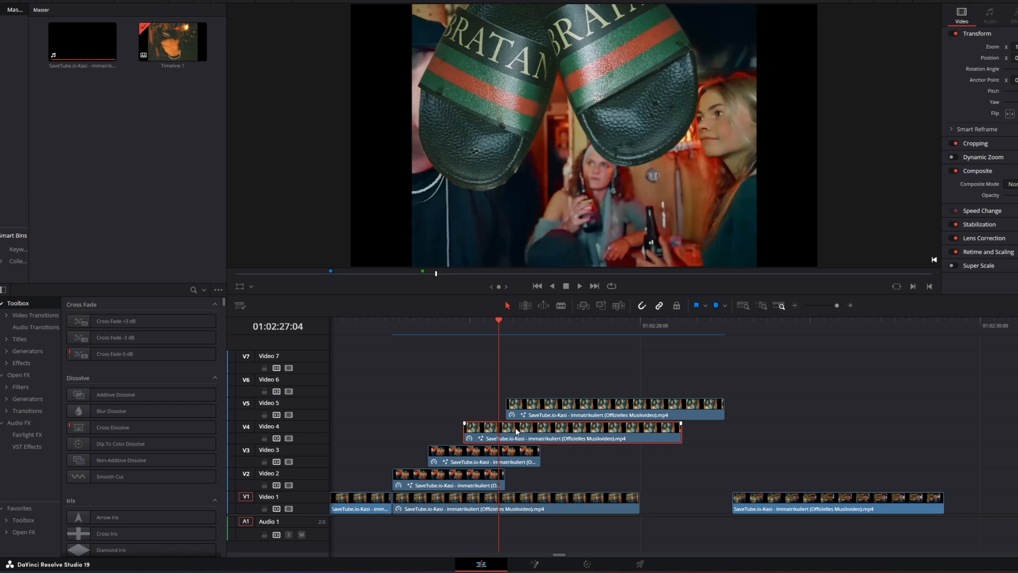
left_click(570, 401)
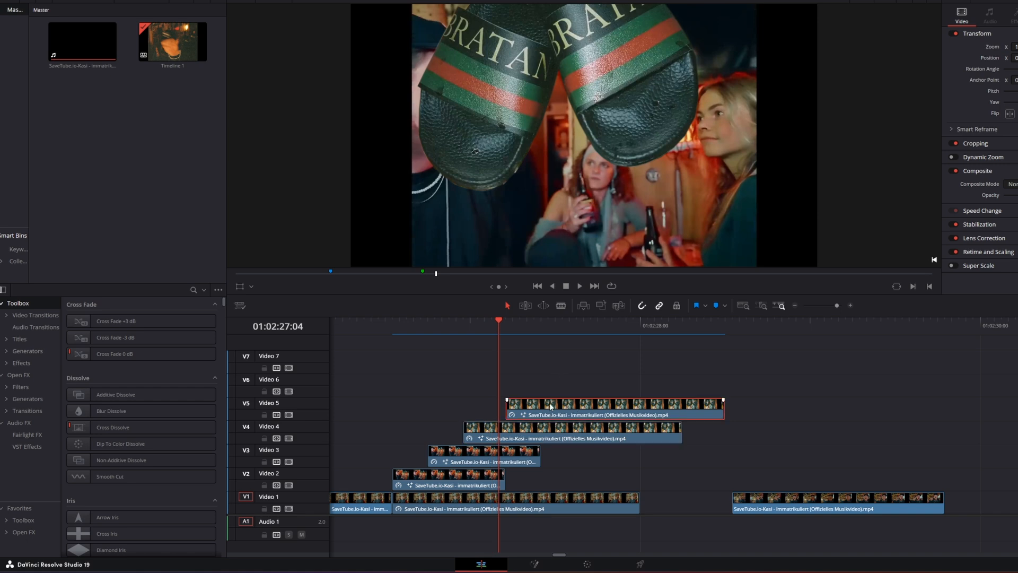
left_click_drag(550, 403, 540, 401)
Step: Play back the staggered people and sandals cut-ins from shortly before the stacked clips
left_click(796, 306)
left_click(588, 326)
key("space")
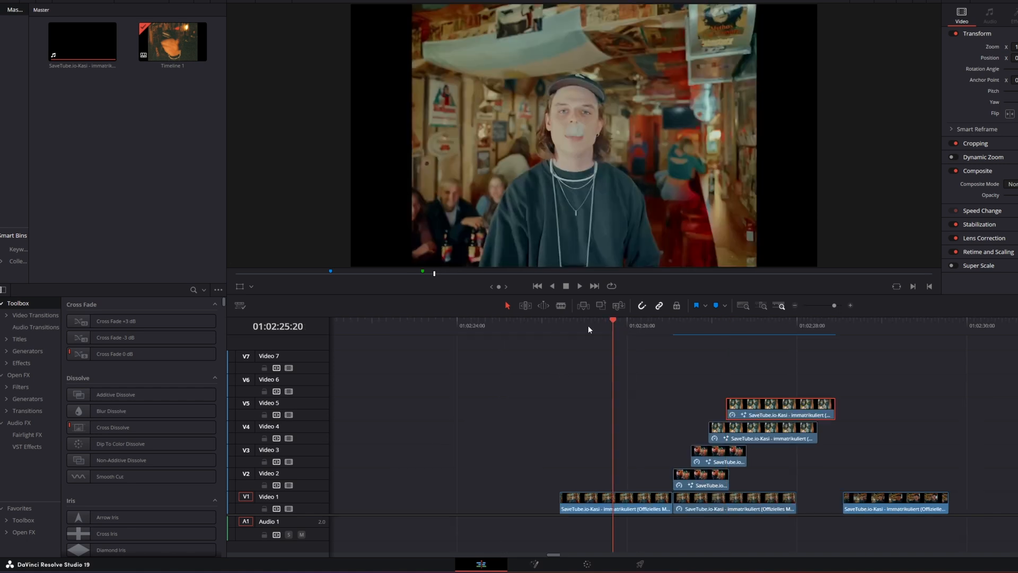
left_click(556, 328)
key("space")
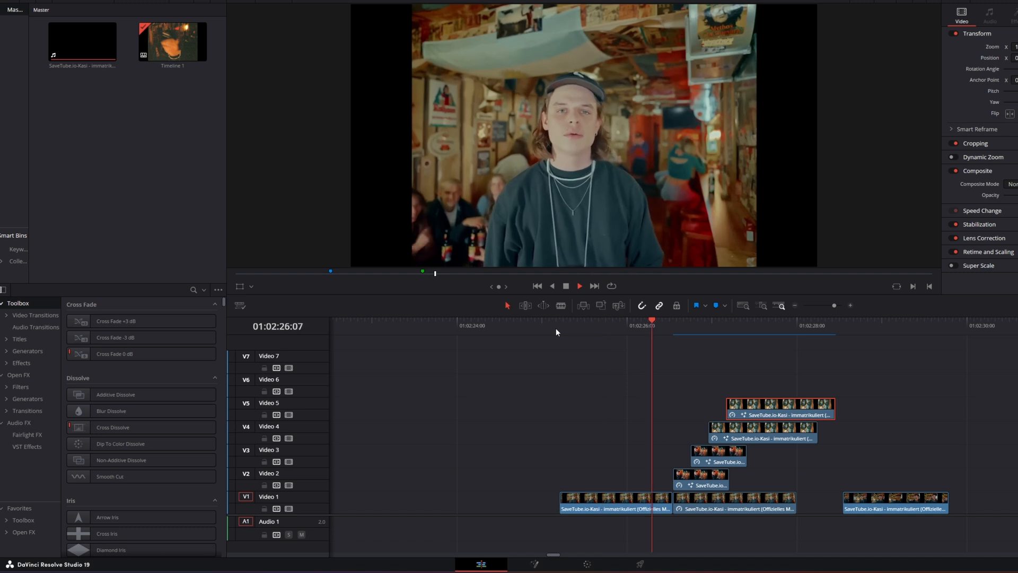
Step: Move the final clip from Video 1 up to Video 6, starting at 01:02:27:14
left_click_drag(556, 328, 762, 342)
left_click_drag(884, 492, 795, 387)
scroll(825, 371, "down", 2)
Step: Split the Video 6 clip at 01:02:27:15 to separate its first frame
left_click(851, 304)
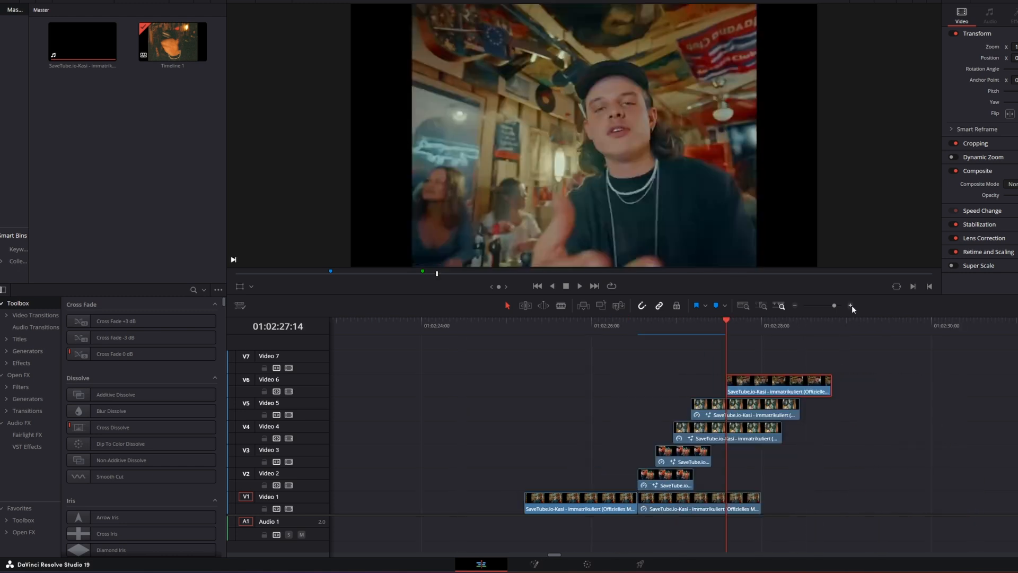
left_click(852, 305)
left_click(852, 307)
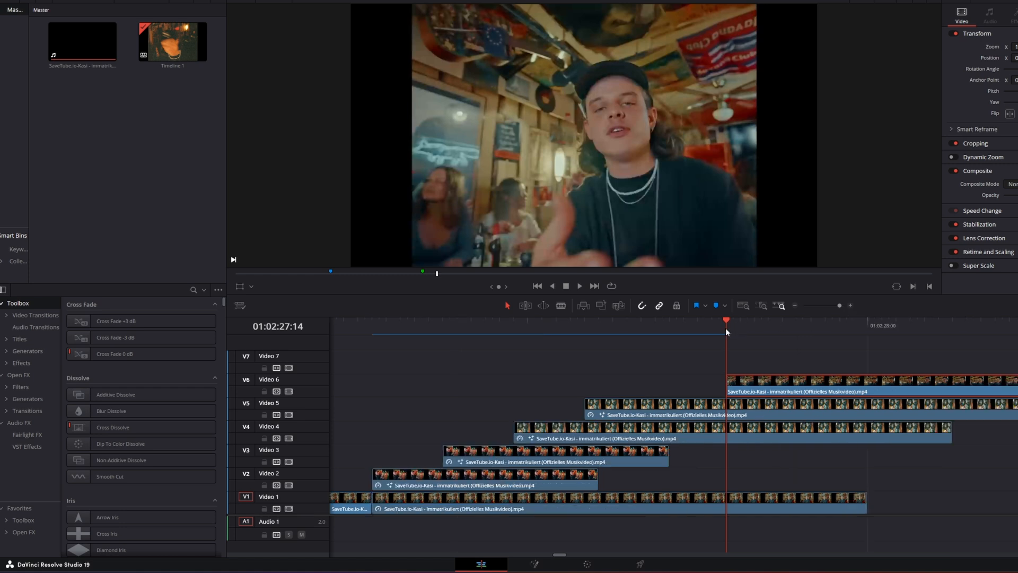
key("Right")
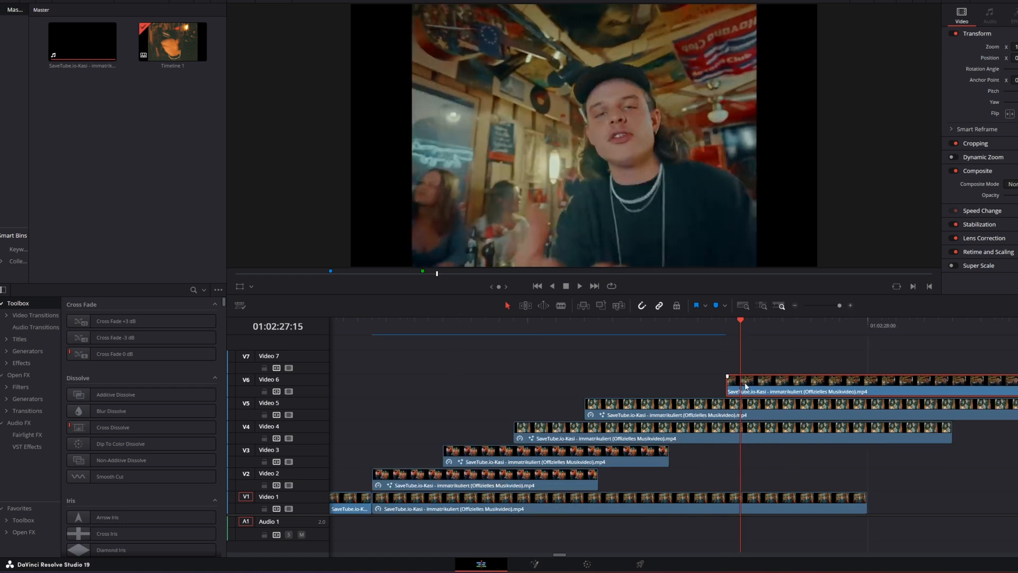
key("ctrl+b")
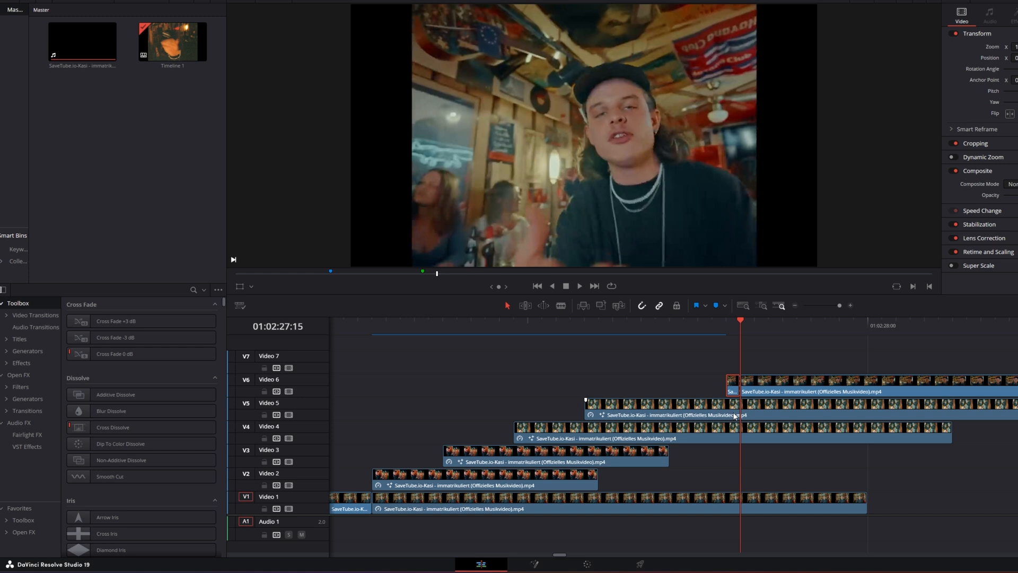
Step: Turn the one-frame piece on Video 6 into a freeze frame and extend its start back to 01:02:27:08
key("Left")
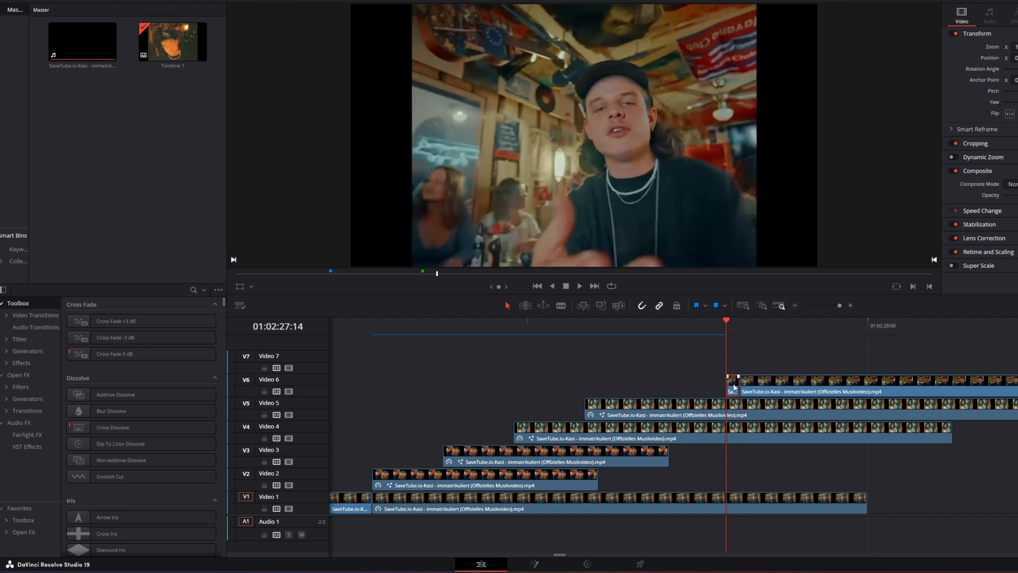
right_click(734, 387)
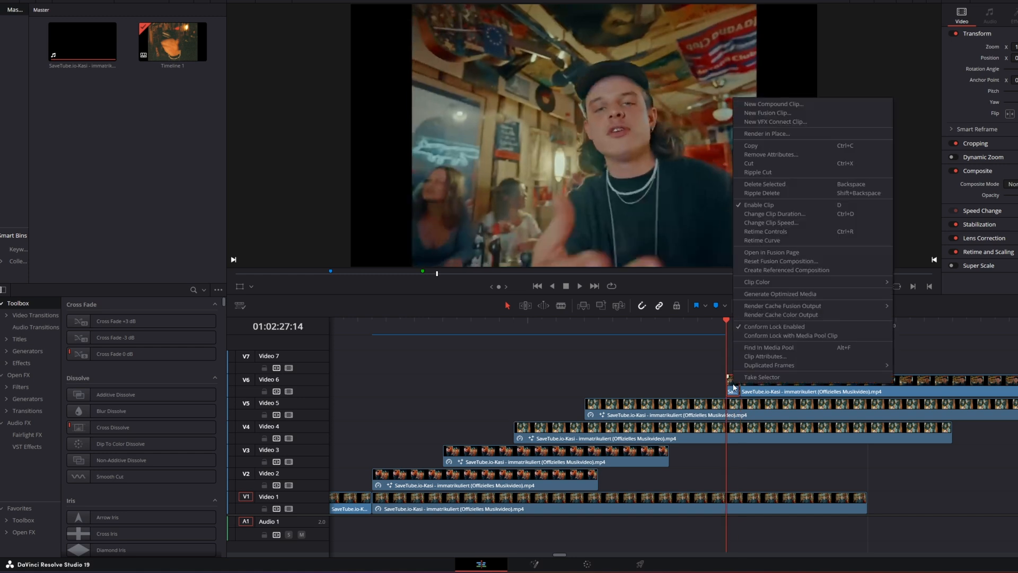
left_click(781, 223)
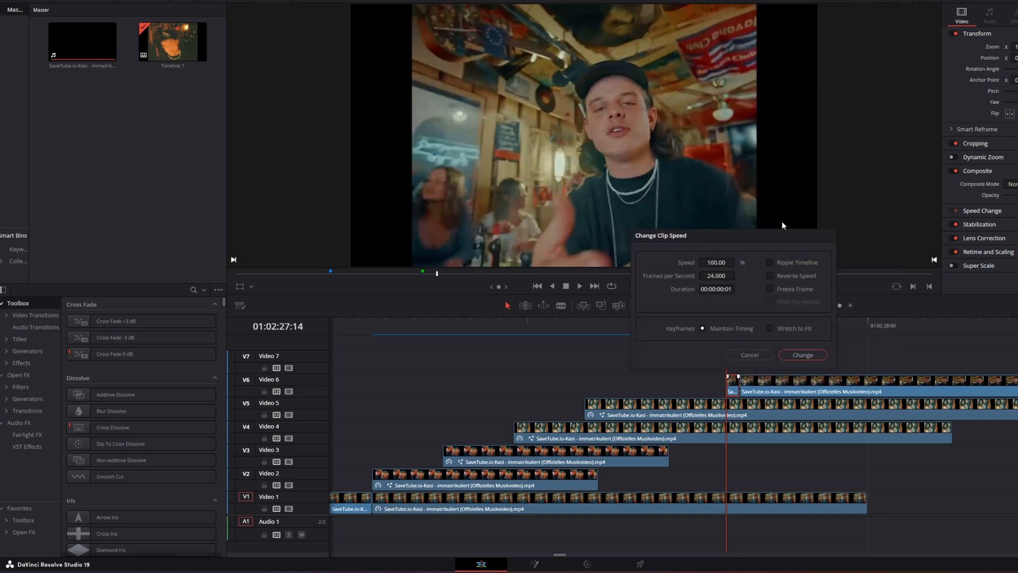
left_click(769, 289)
left_click(791, 354)
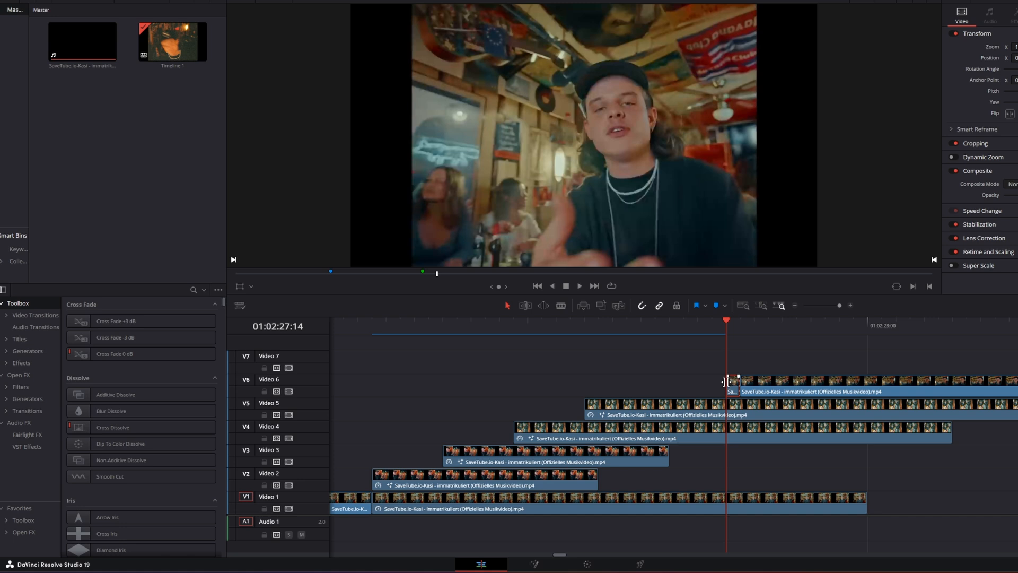
left_click_drag(727, 382, 640, 381)
left_click_drag(720, 338, 642, 339)
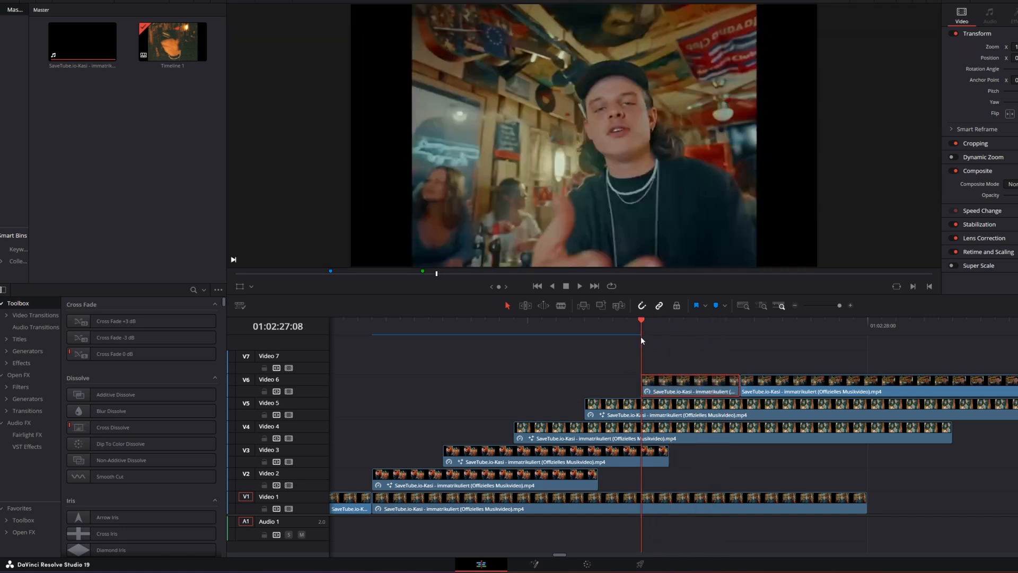
Step: Mask the man in the Video 6 freeze frame with a closed polygon in Fusion and return to the edit timeline
left_click(534, 564)
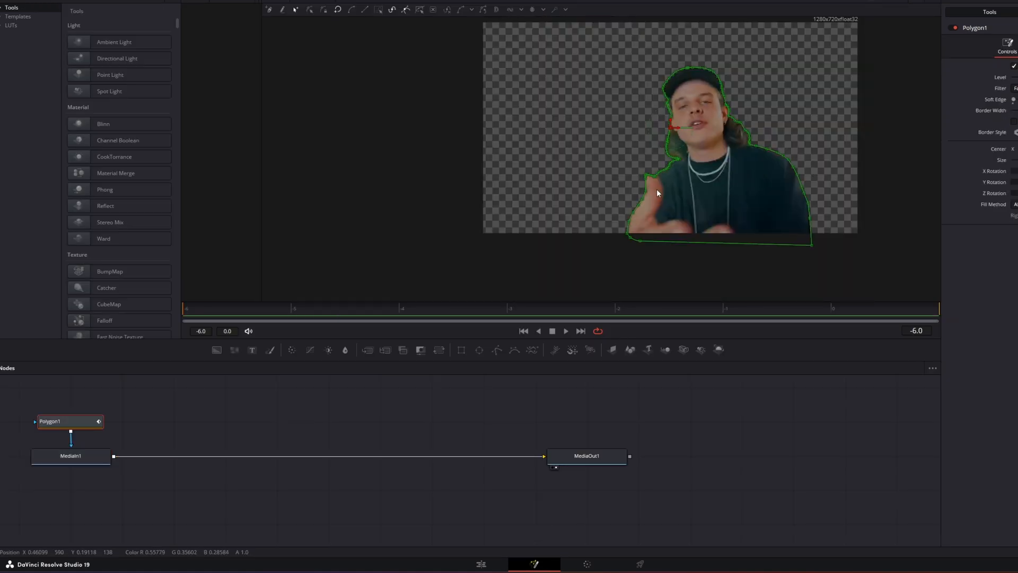
scroll(657, 191, "up", 2)
scroll(660, 188, "down", 2)
scroll(696, 152, "up", 2)
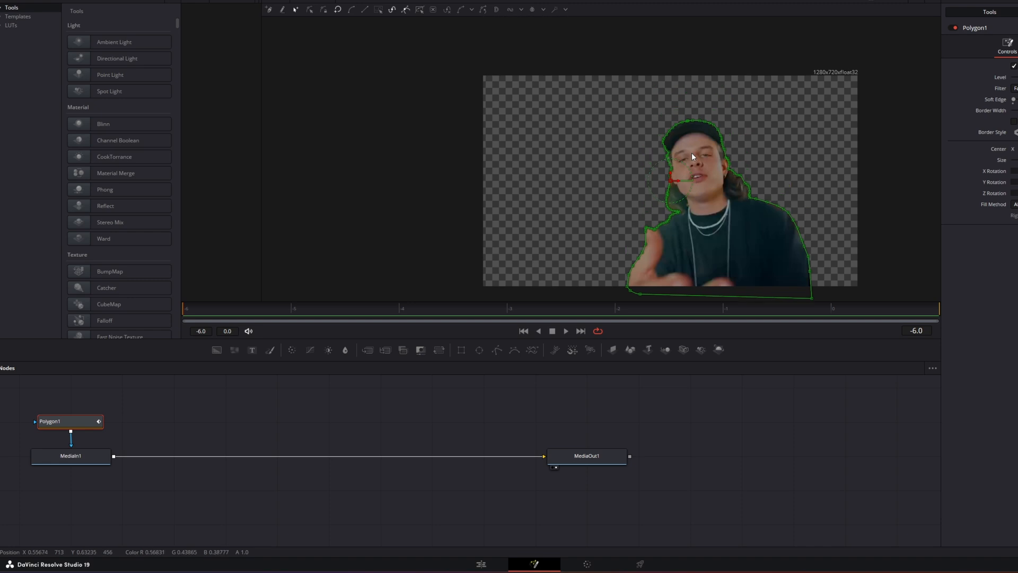
scroll(658, 158, "down", 2)
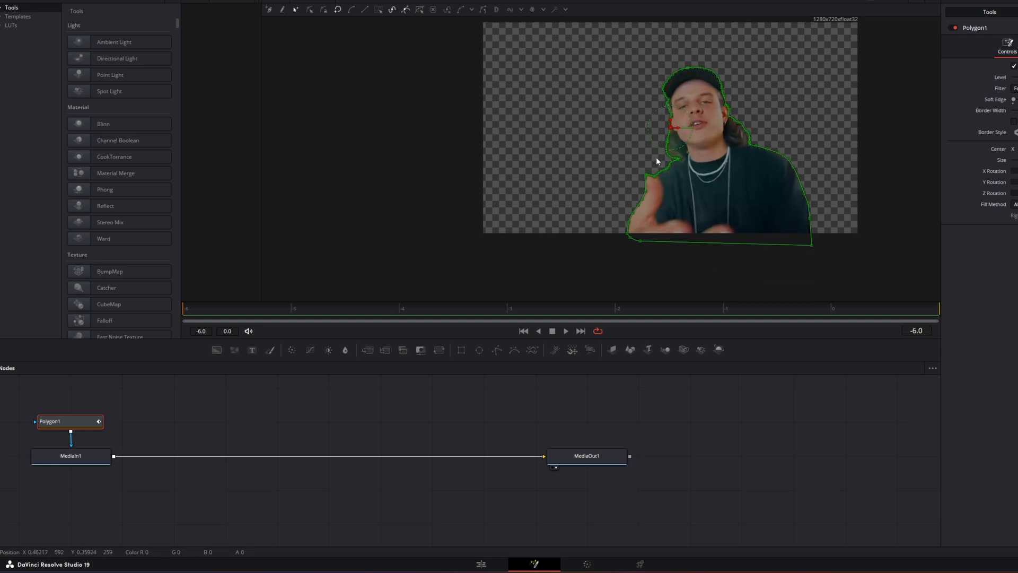
left_click(482, 563)
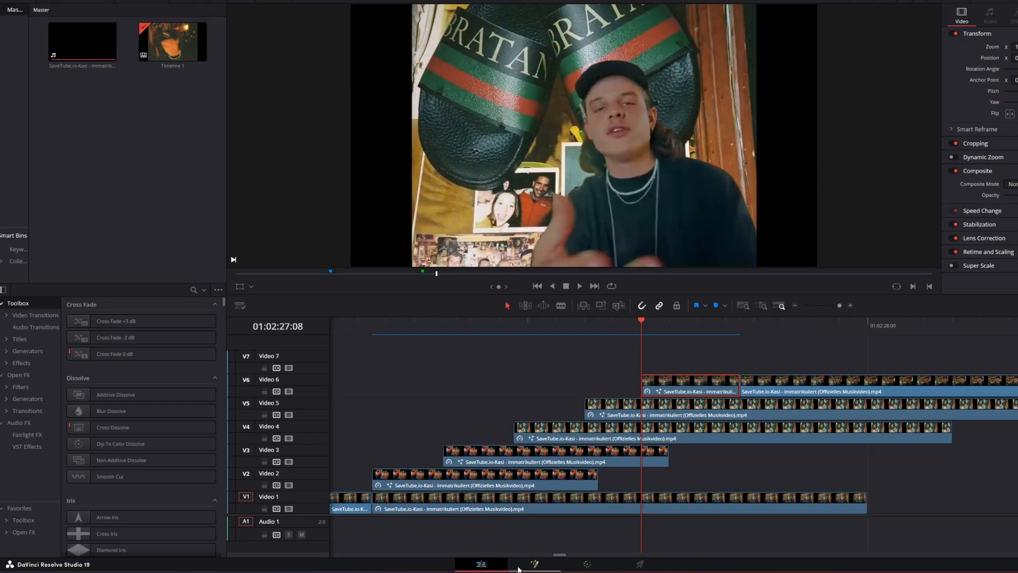
Step: Shift the masked freeze frame and the following clip on Video 6 so the freeze frame starts at 01:02:27:09, five frames after the Video 5 clip's start
left_click(586, 324)
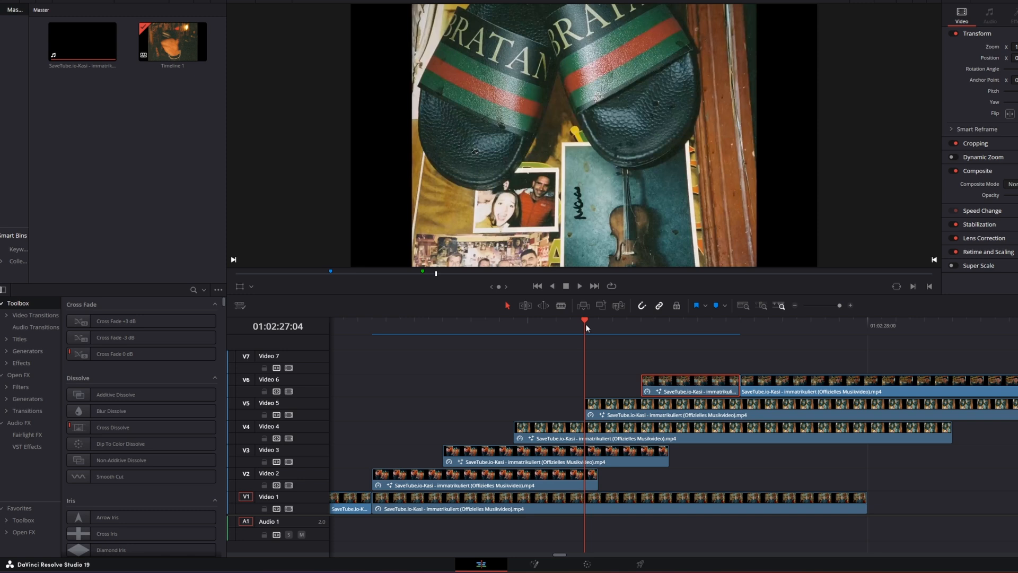
key("space")
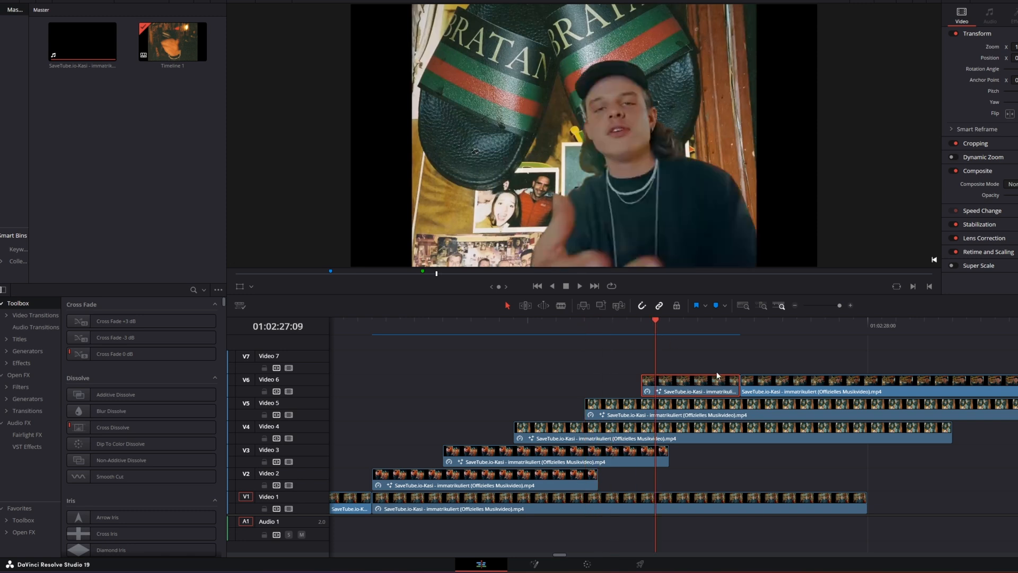
left_click_drag(681, 386, 698, 385)
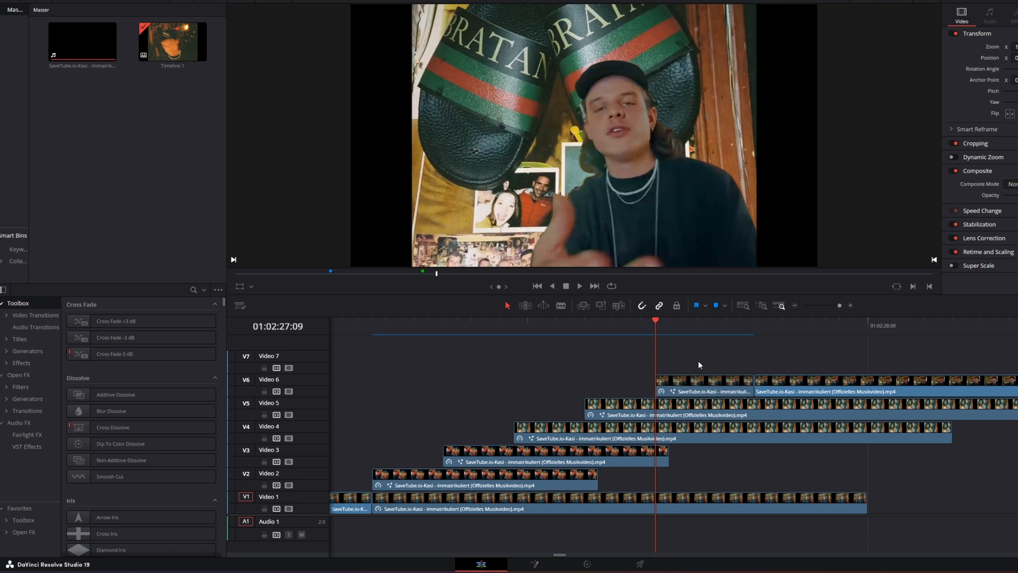
Step: Duplicate the masked freeze frame of the man onto Video 7, starting five frames further along at 01:02:27:14
key("Right")
key("Right")
key("Right")
key("Right")
key("Right")
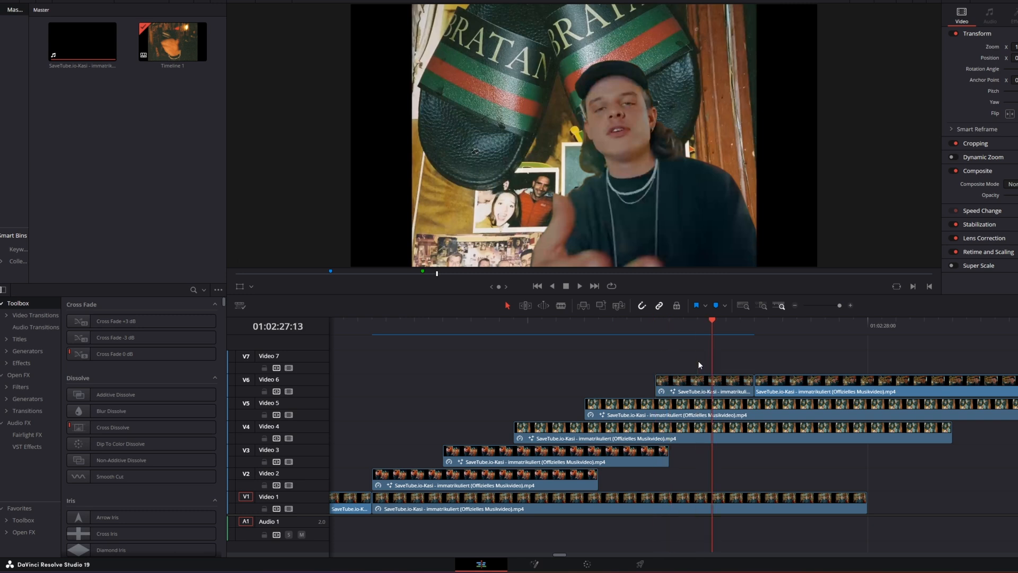
left_click(711, 391)
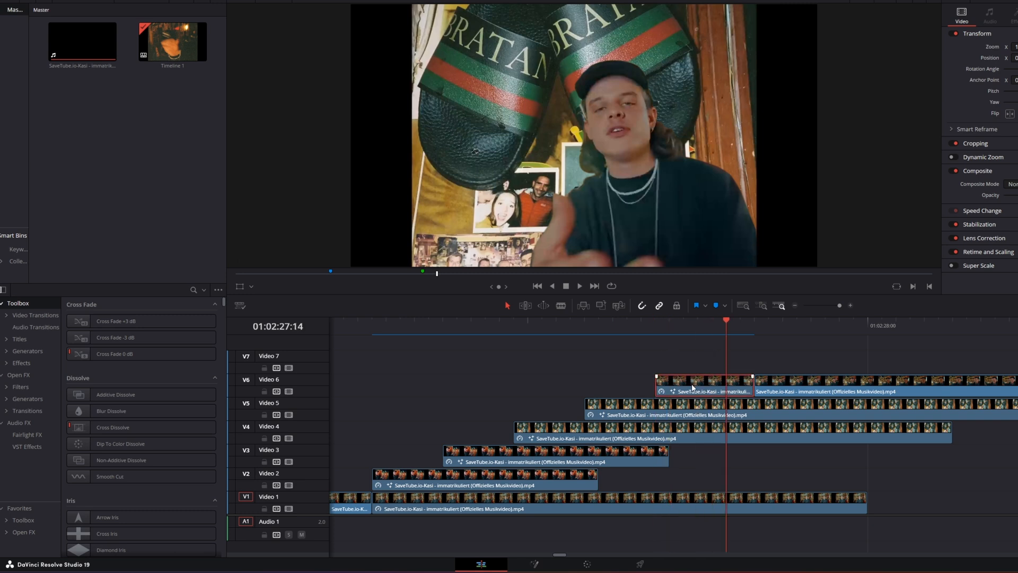
left_click_drag(691, 388, 762, 366)
Step: Delete the polygon mask from the Video 7 duplicate in Fusion and return to the edit timeline
left_click(536, 564)
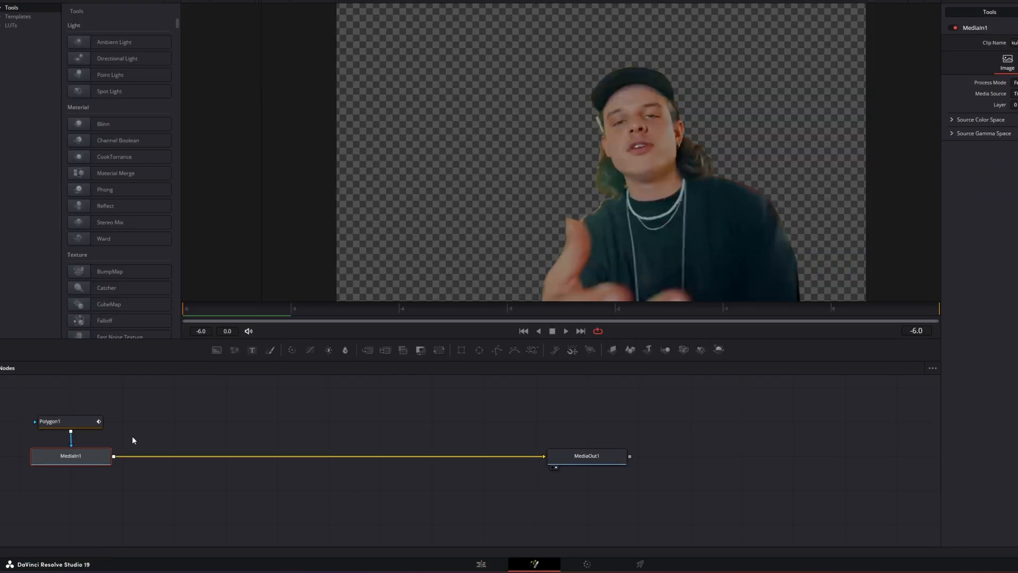
left_click_drag(132, 436, 65, 403)
key("Delete")
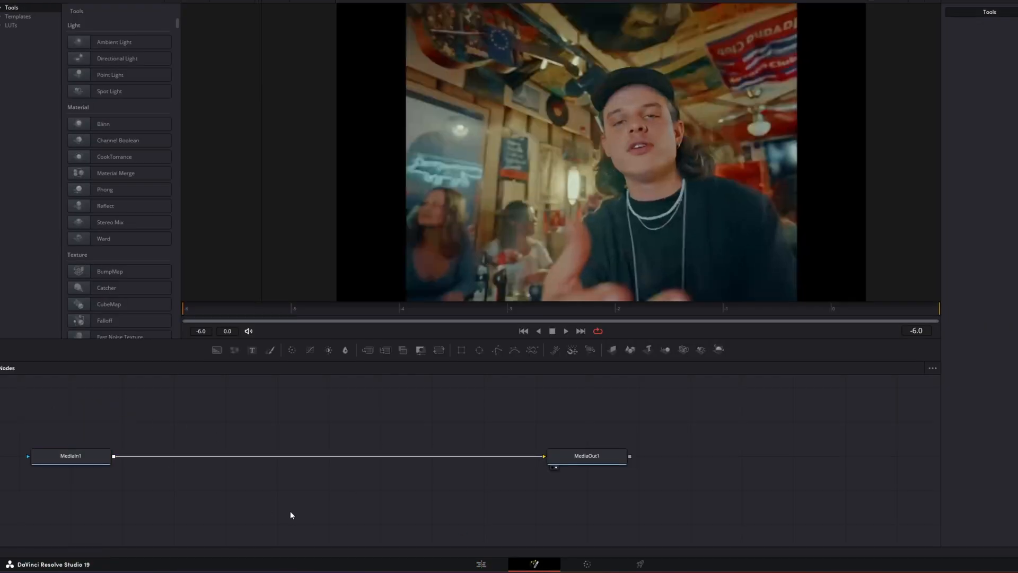
left_click(481, 563)
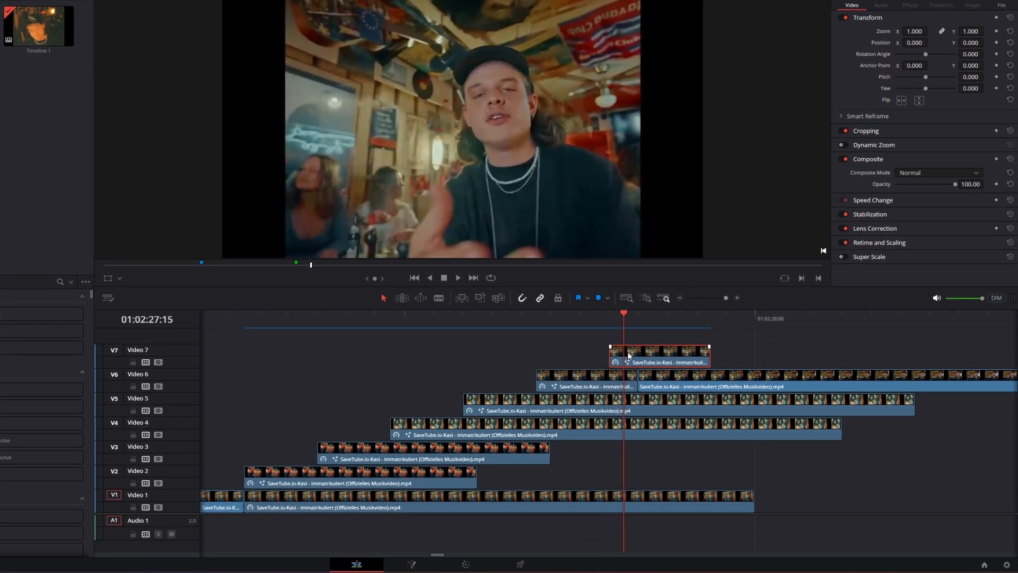
Step: Move the moving clip from Video 6 up to Video 8, starting at 01:02:27:19
left_click(700, 392)
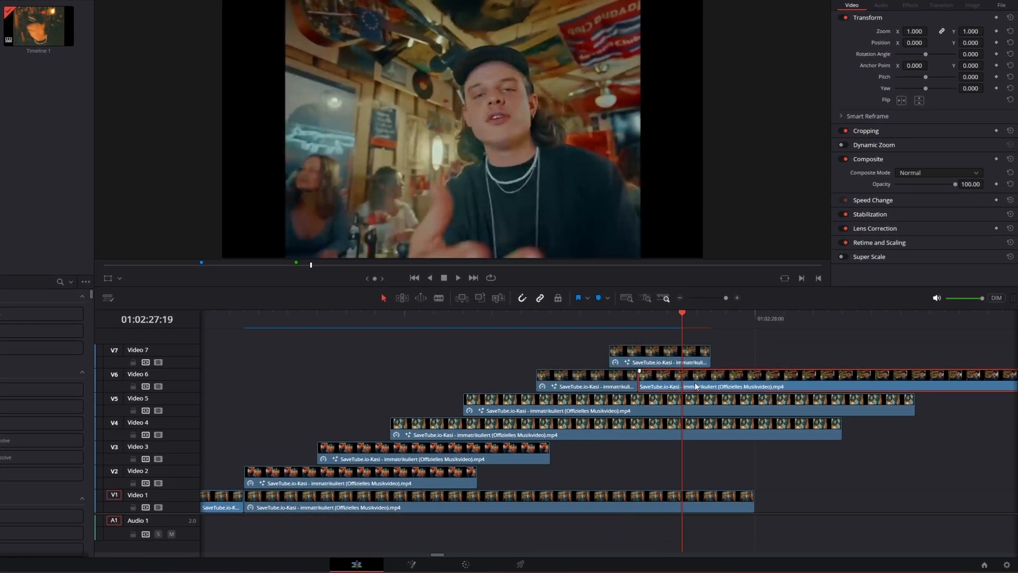
left_click_drag(696, 386, 698, 302)
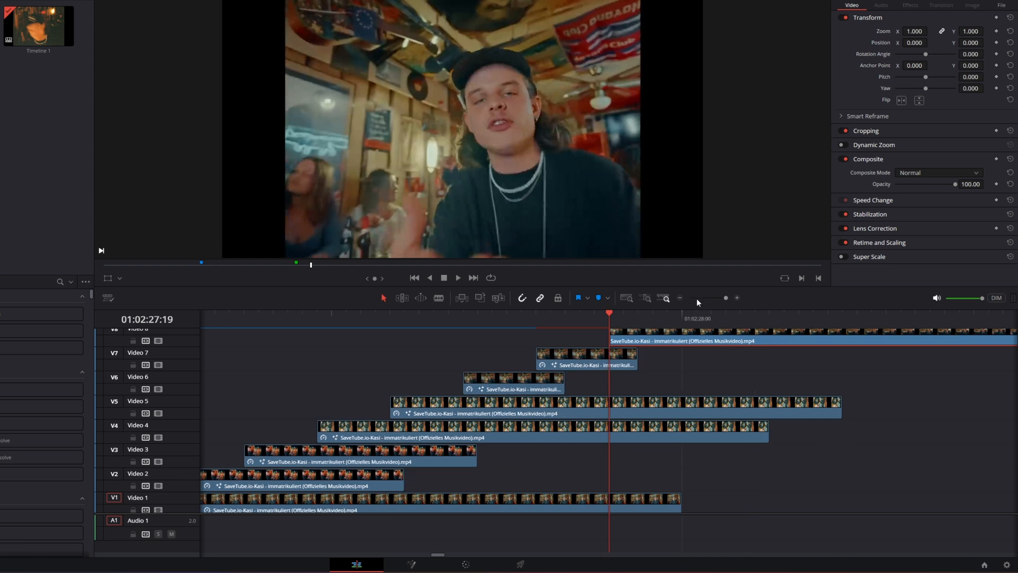
Step: Play back the complete cut-in transition from shortly before the stacked clips
left_click(682, 298)
left_click(682, 298)
left_click_drag(501, 319, 463, 320)
key("space")
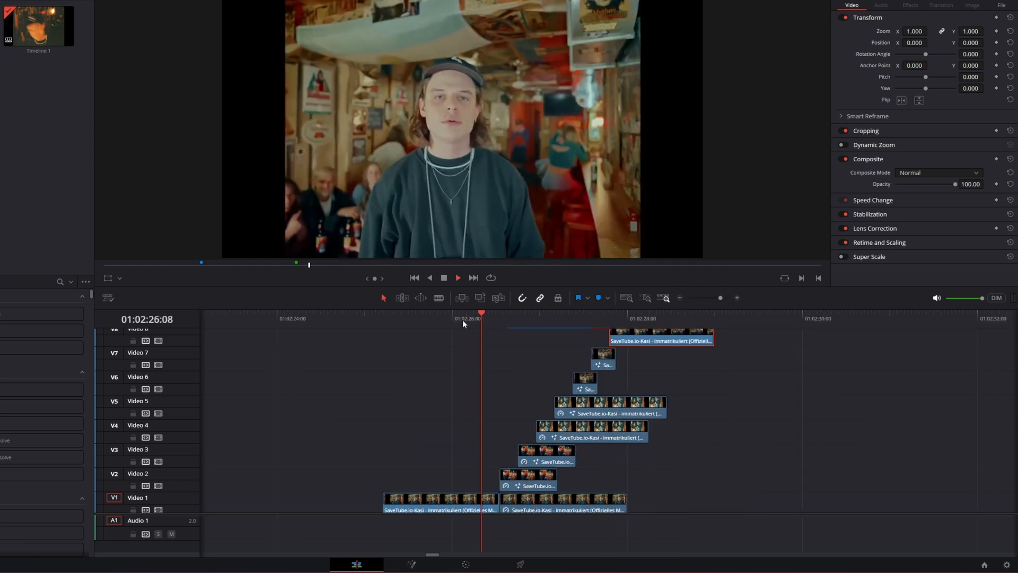